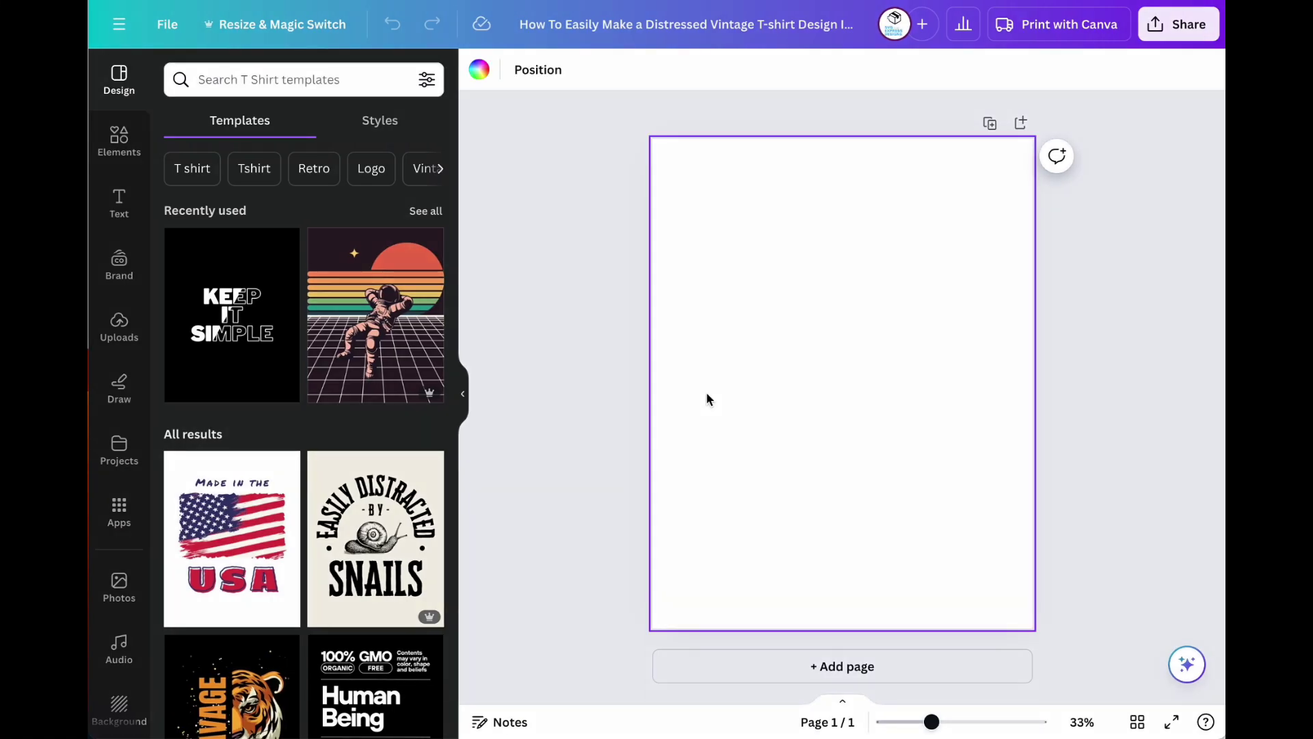
# Set the page background to medium grey after briefly trying the grey-purple brand colour
pyautogui.click(477, 70)
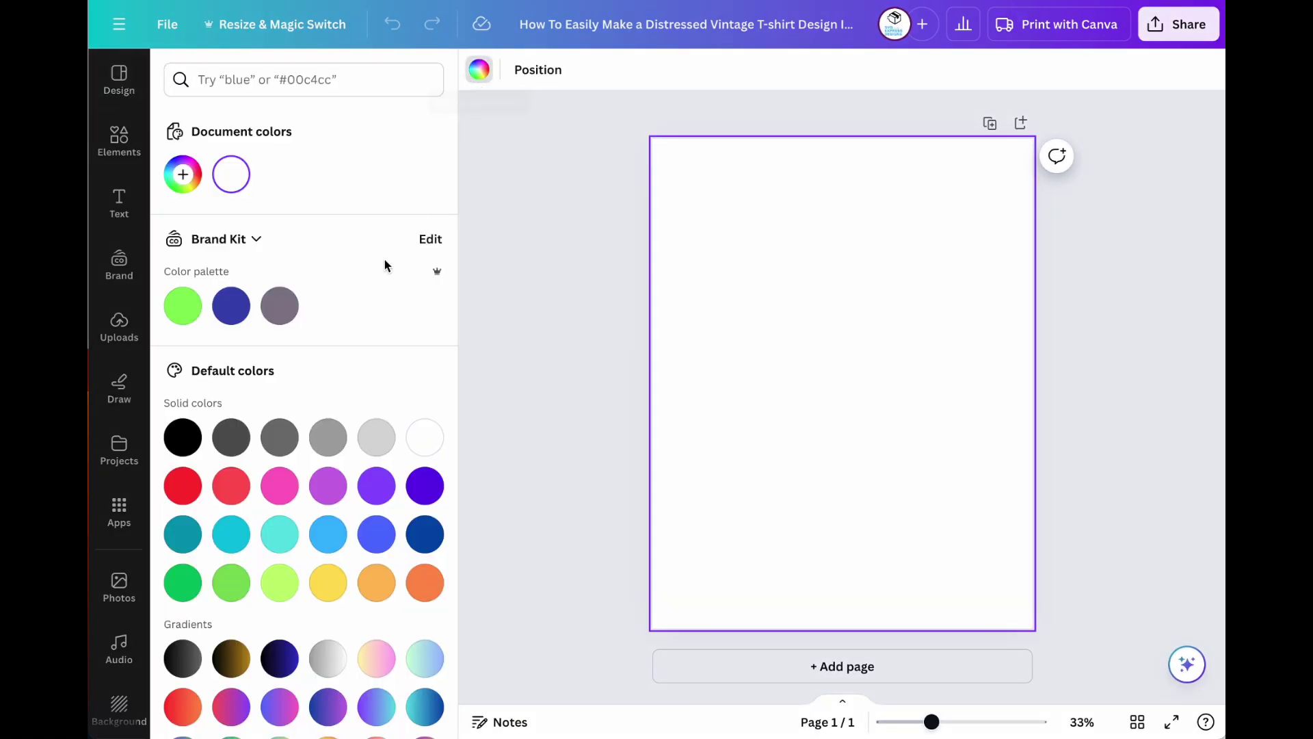
pyautogui.click(282, 306)
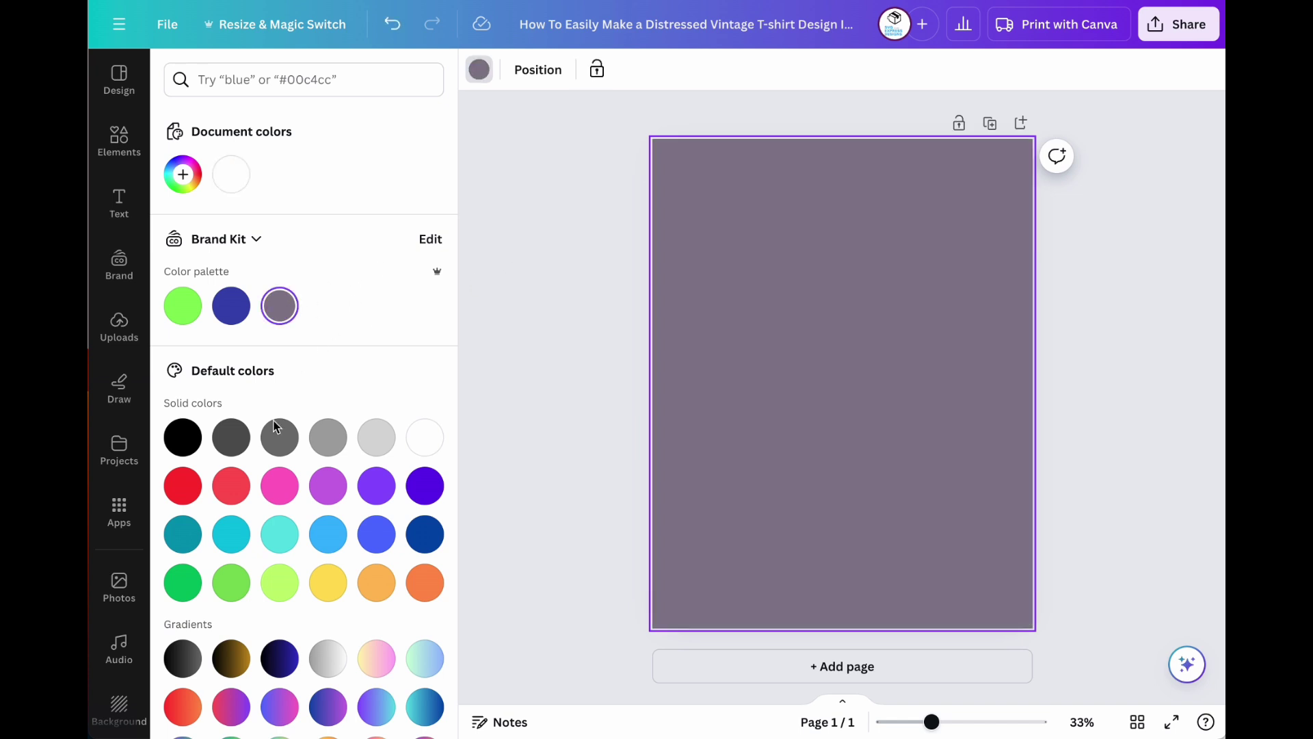
pyautogui.click(328, 438)
pyautogui.click(535, 383)
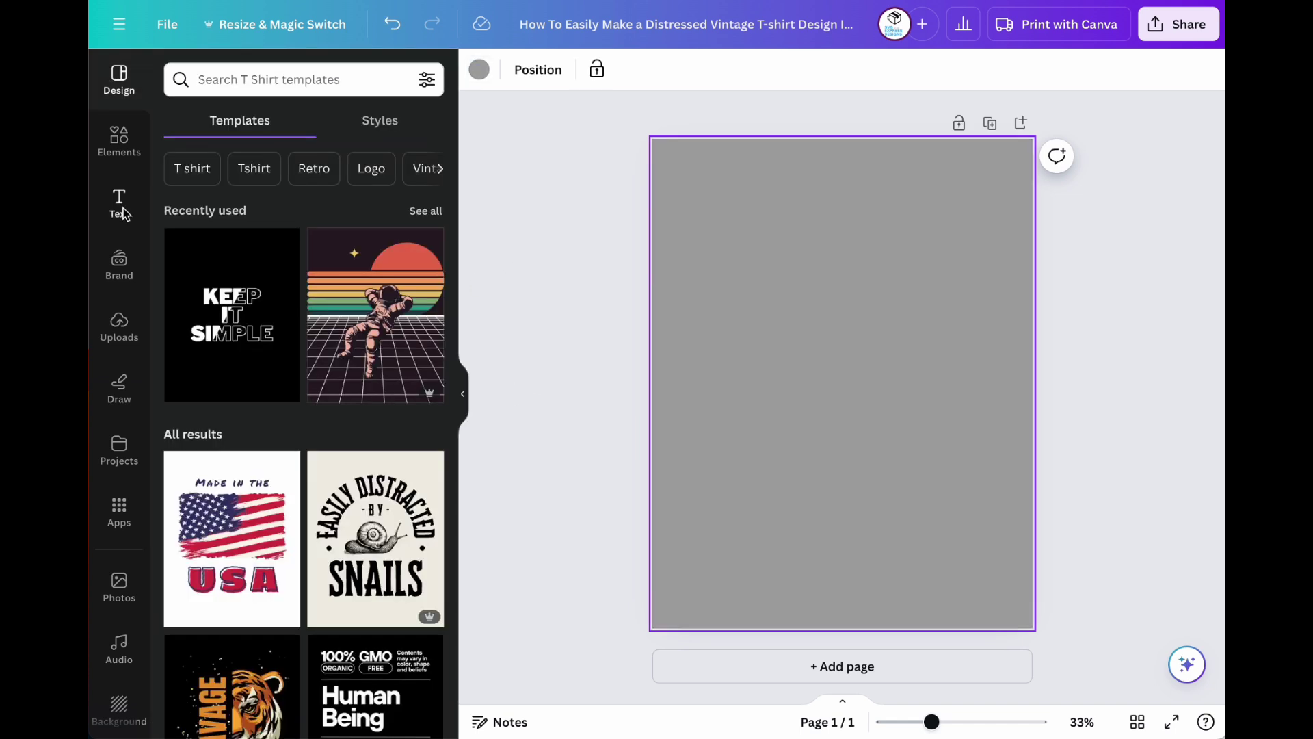
# Add the SCARY story text combination and delete its 'story' subline
pyautogui.click(120, 203)
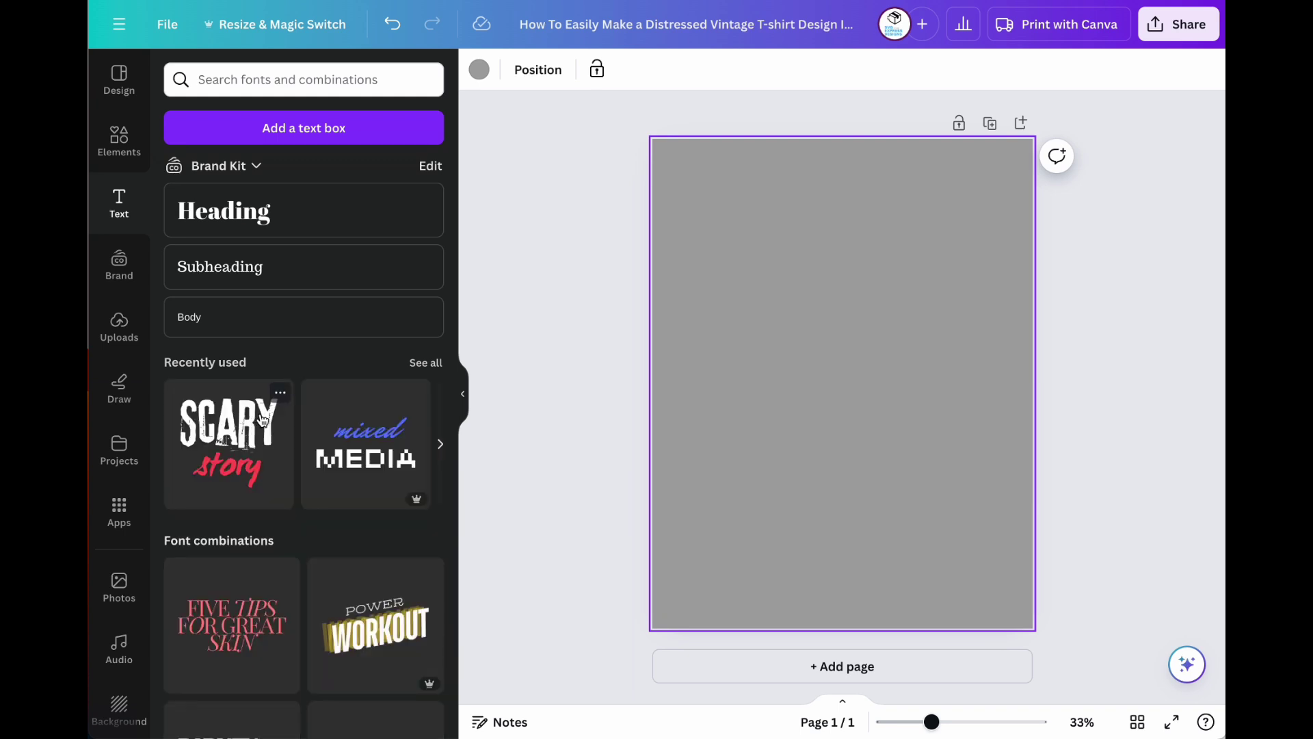
pyautogui.click(228, 466)
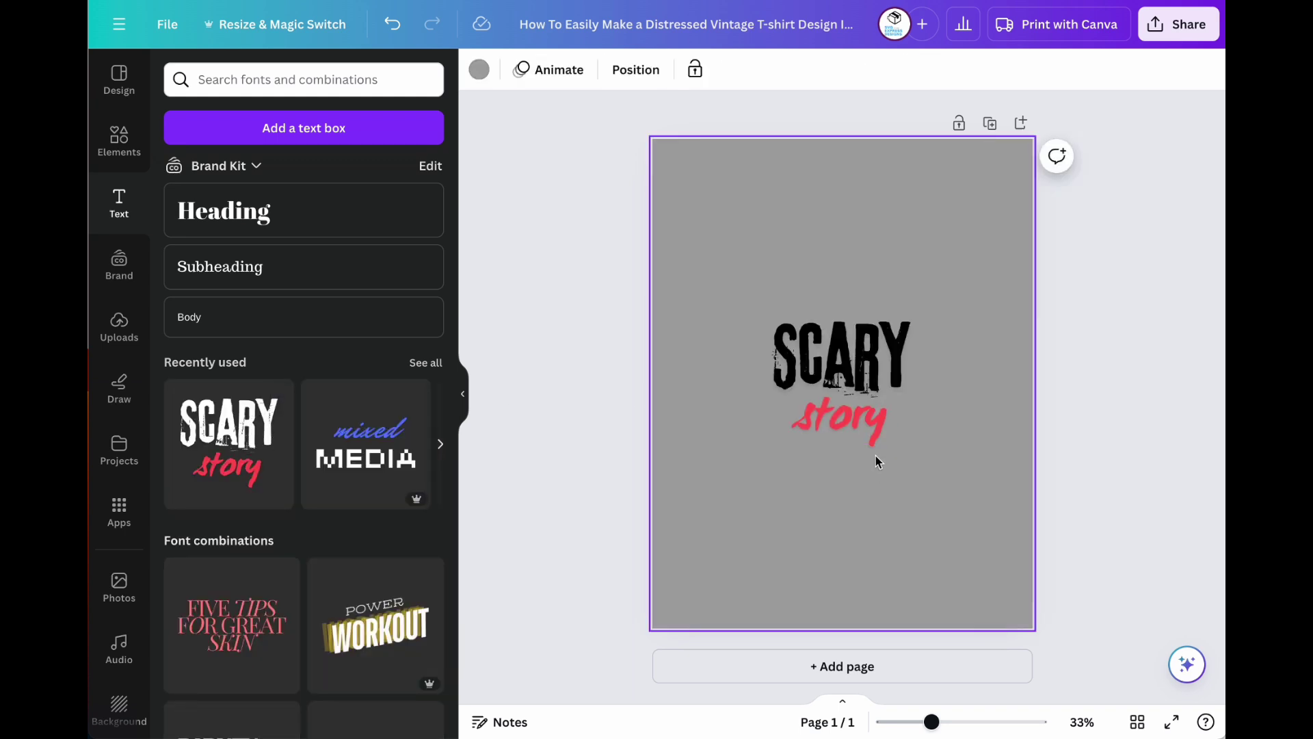
pyautogui.click(877, 435)
pyautogui.click(881, 366)
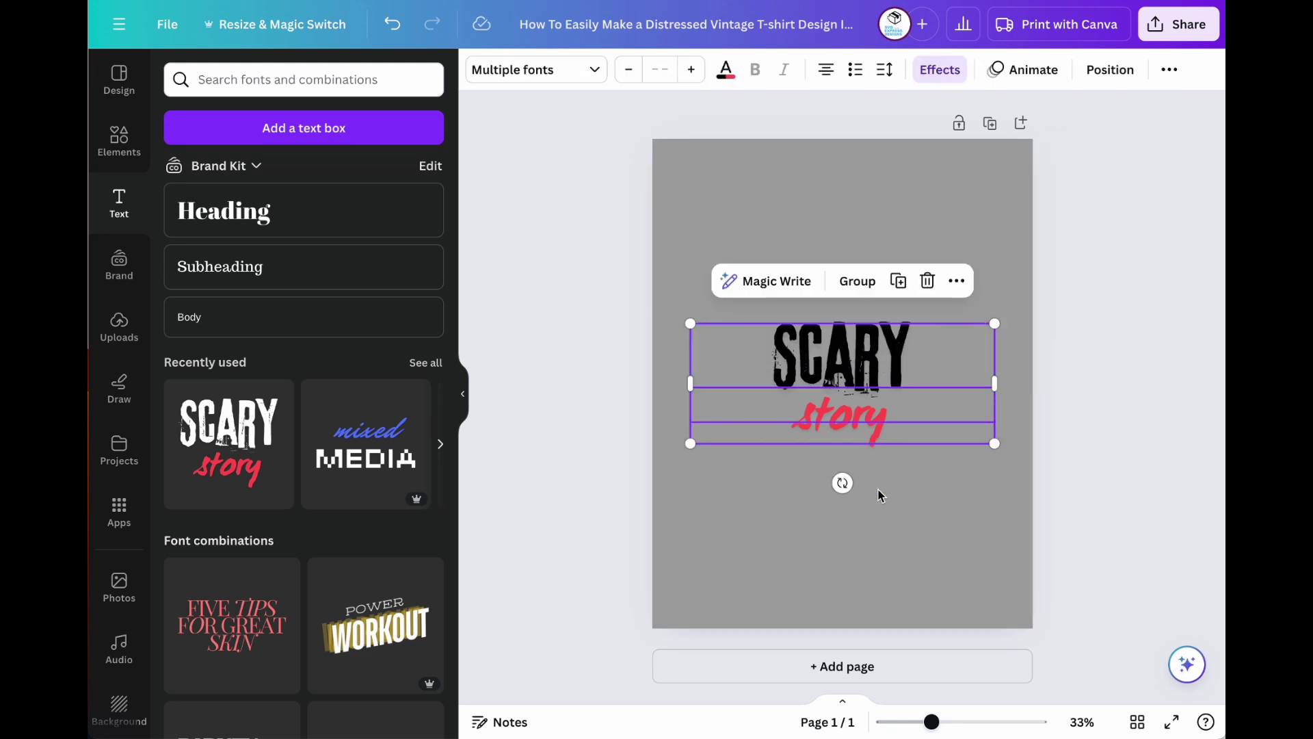
pyautogui.press('Escape')
pyautogui.click(874, 422)
pyautogui.press('Delete')
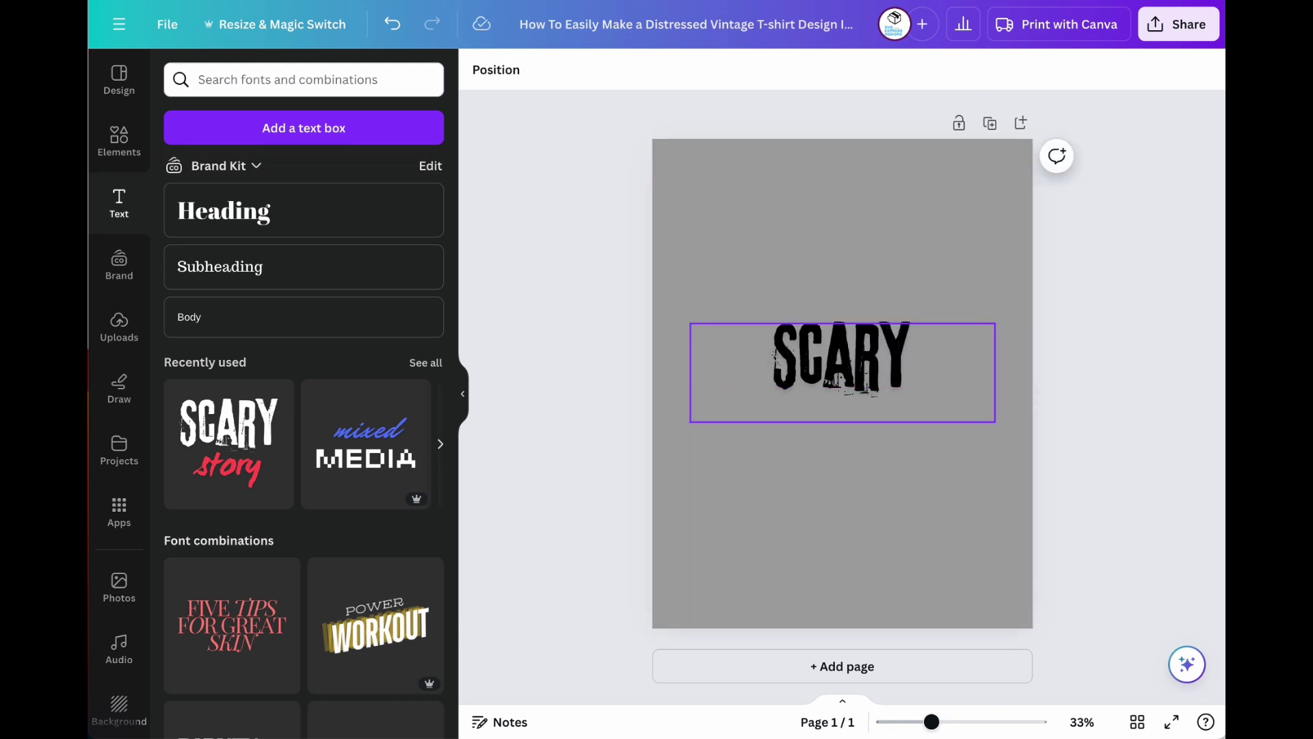
# Move the heading to the top, rewrite it as 'I ONLY', and shrink it top-left
pyautogui.moveTo(829, 357); pyautogui.dragTo(819, 217)
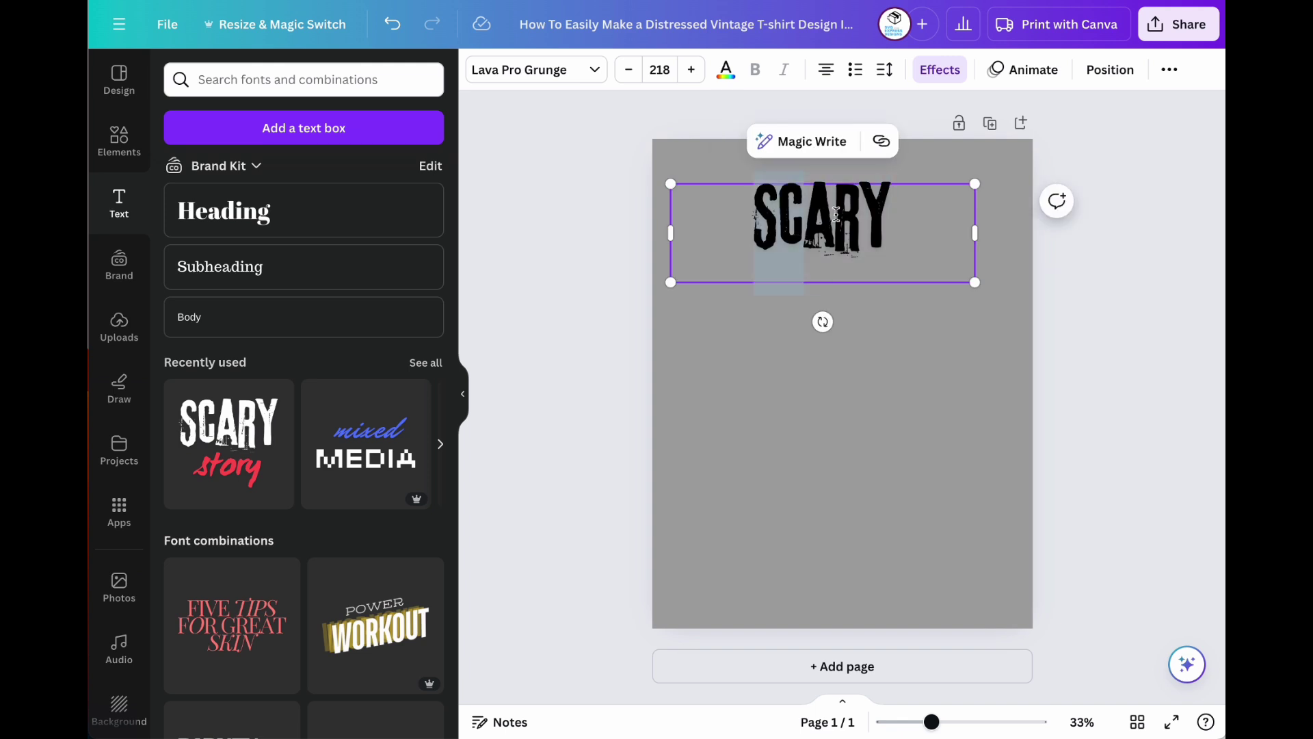
pyautogui.hotkey('ctrl', 'a')
pyautogui.write('10')
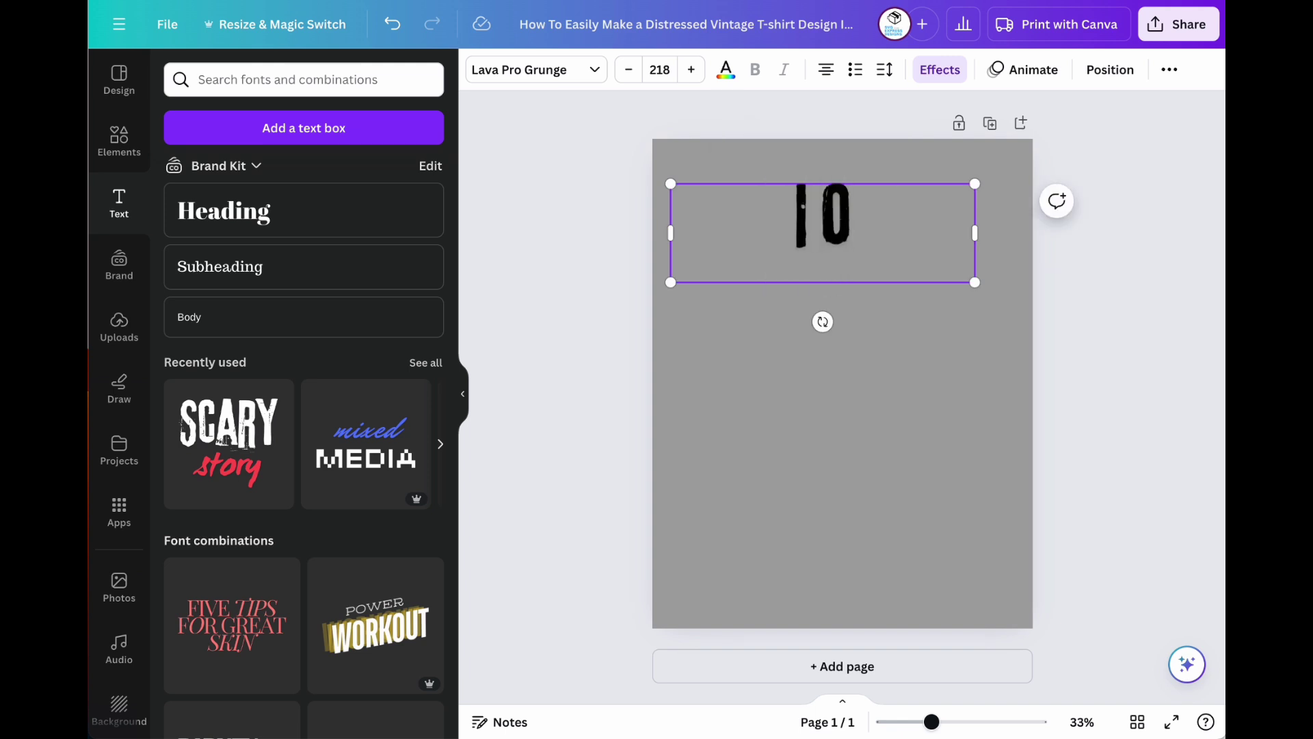
pyautogui.write('NLY')
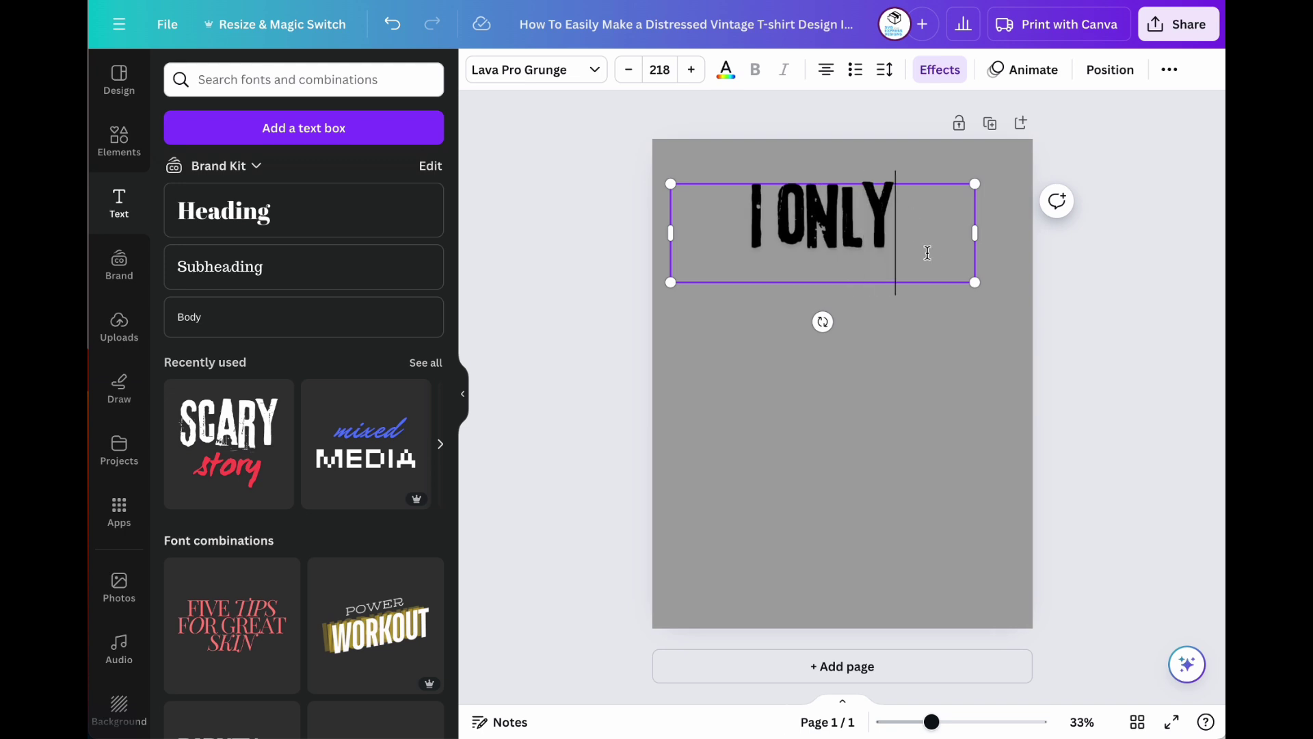
pyautogui.moveTo(974, 282); pyautogui.dragTo(842, 245)
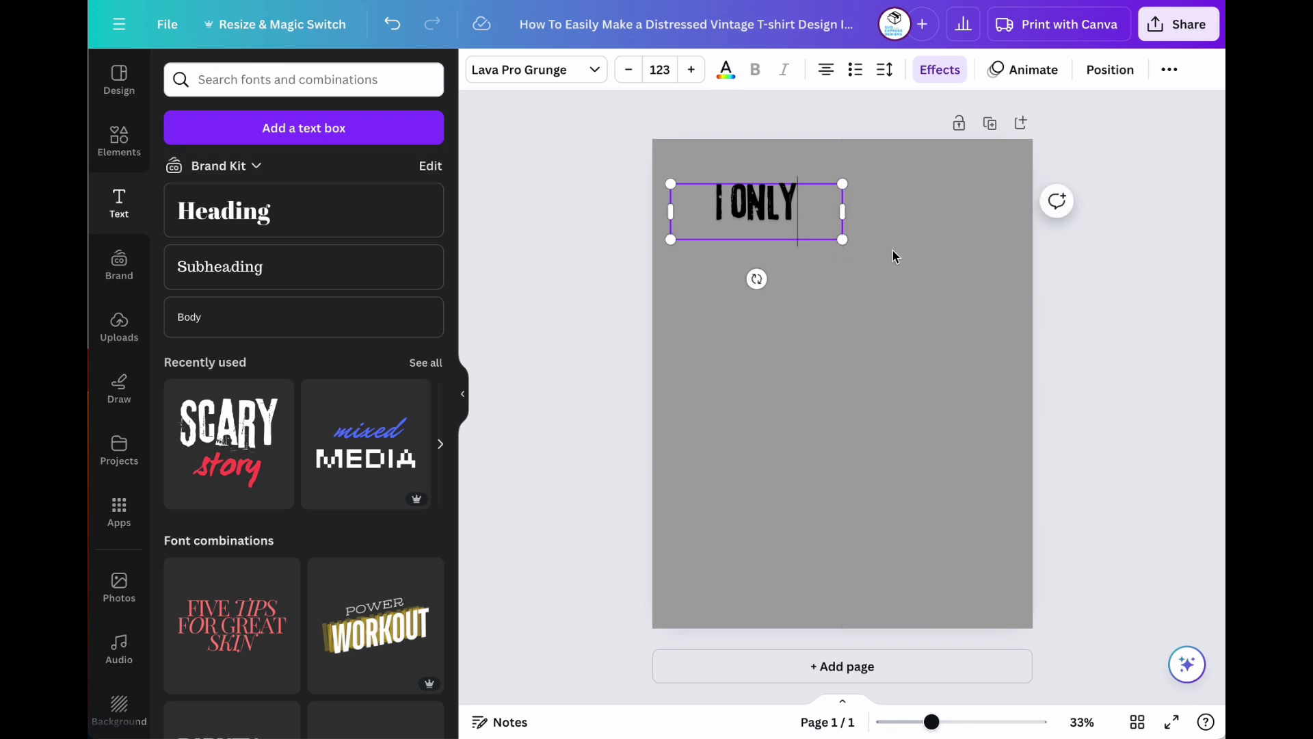
pyautogui.moveTo(787, 211); pyautogui.dragTo(768, 197)
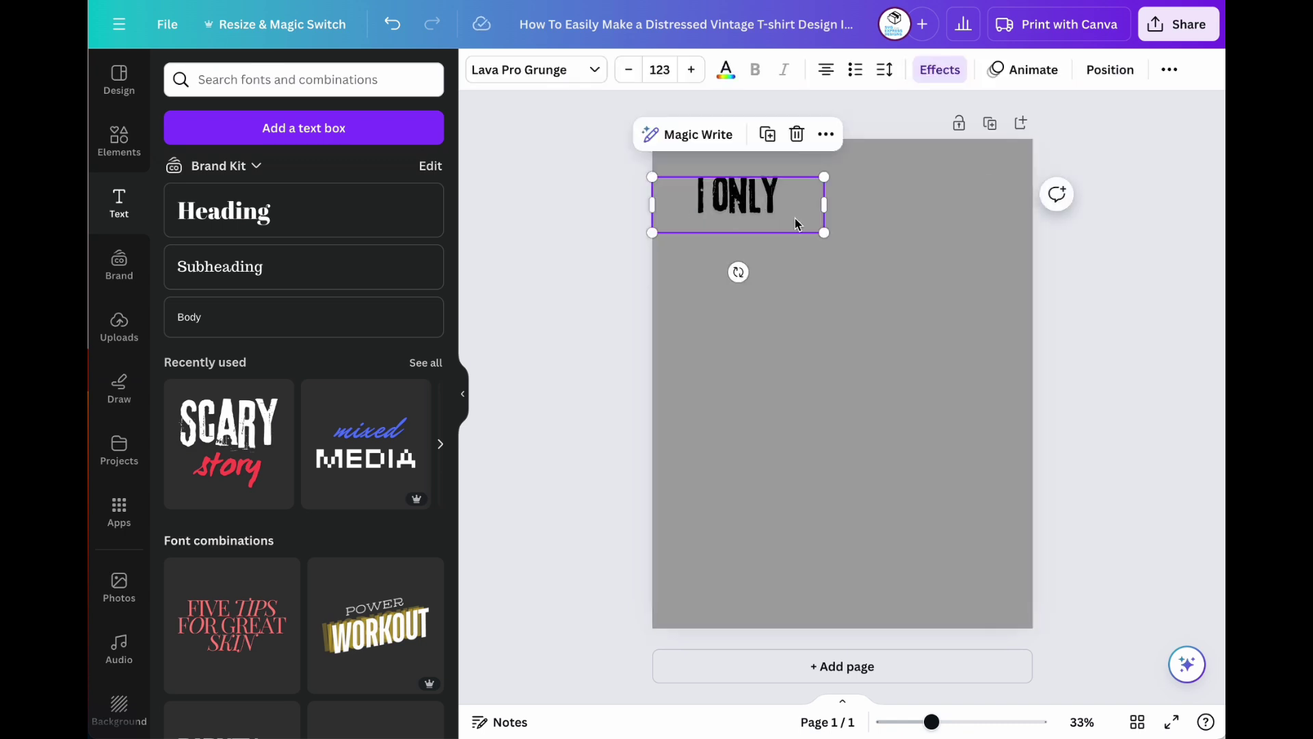
# Make the I ONLY text white
pyautogui.click(726, 71)
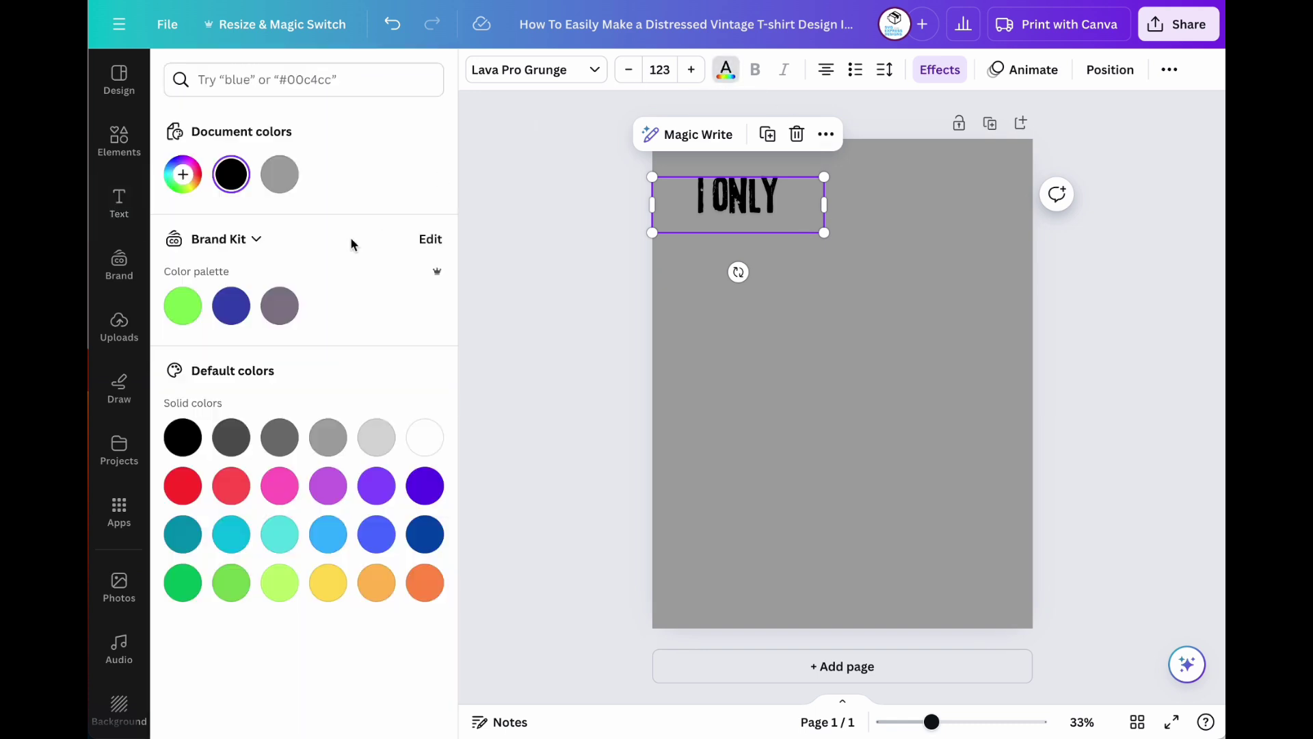
pyautogui.click(424, 438)
pyautogui.click(760, 424)
pyautogui.click(741, 206)
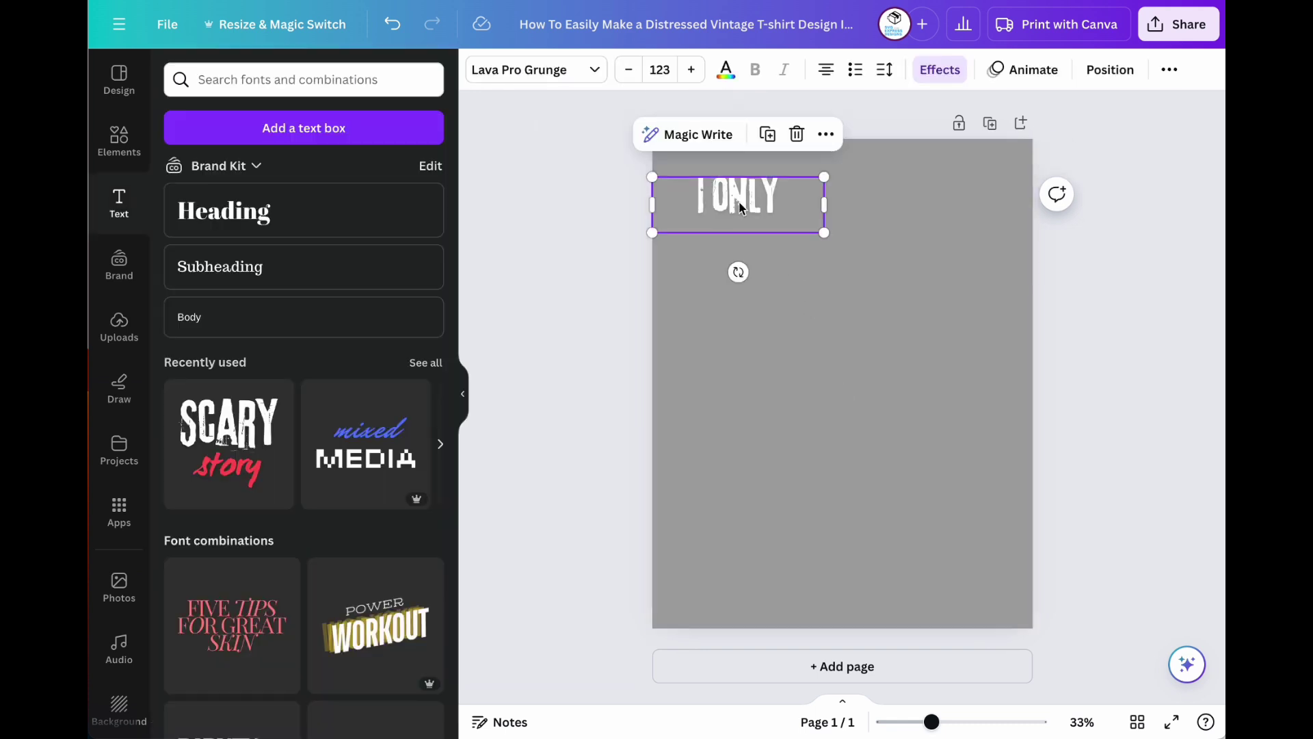
# Duplicate I ONLY below itself, rewrite the copy as SMOKE, and resize it
pyautogui.click(768, 135)
pyautogui.moveTo(780, 210); pyautogui.dragTo(786, 288)
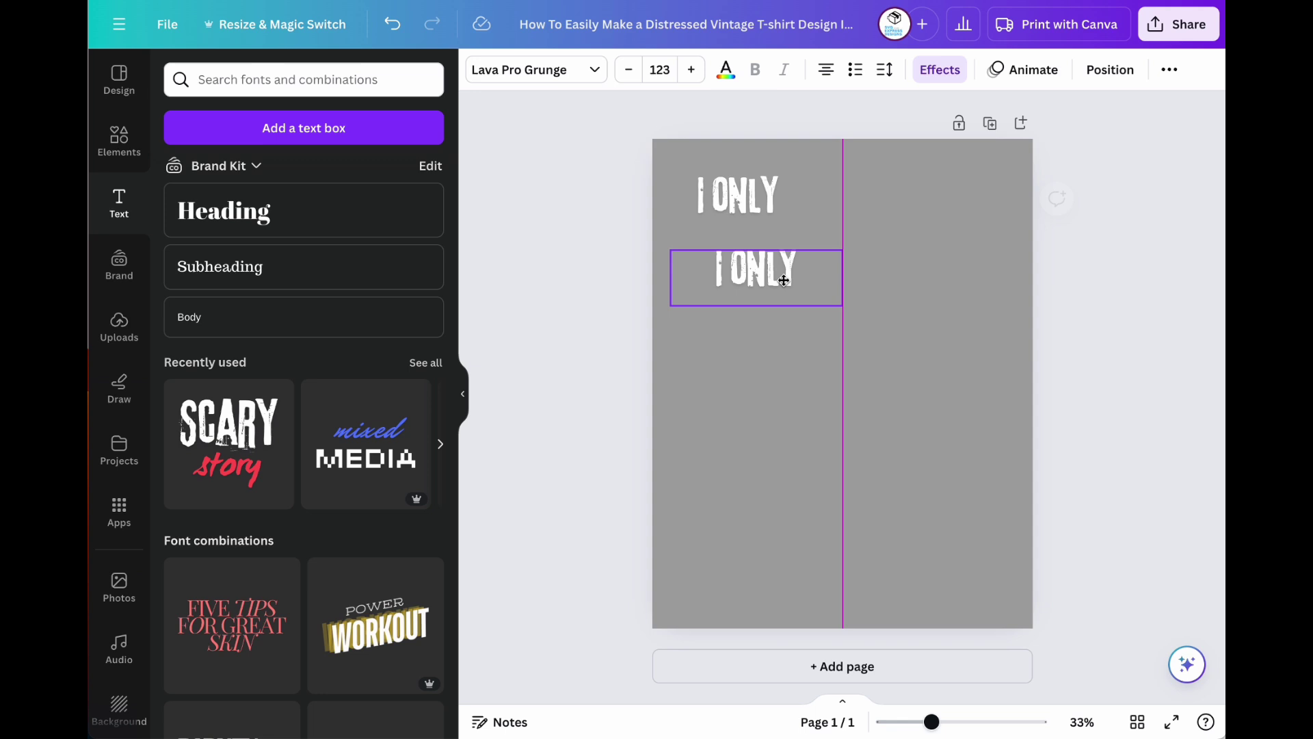
pyautogui.doubleClick(785, 284)
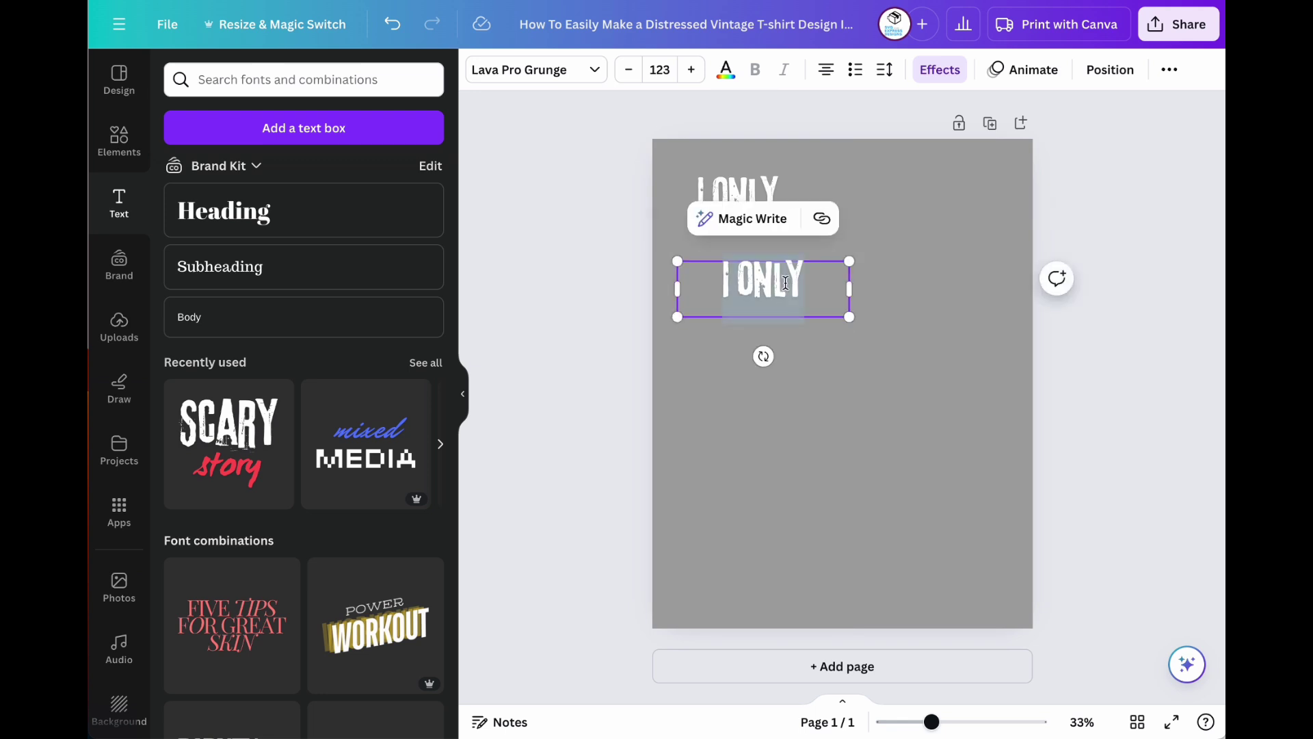
pyautogui.write('S')
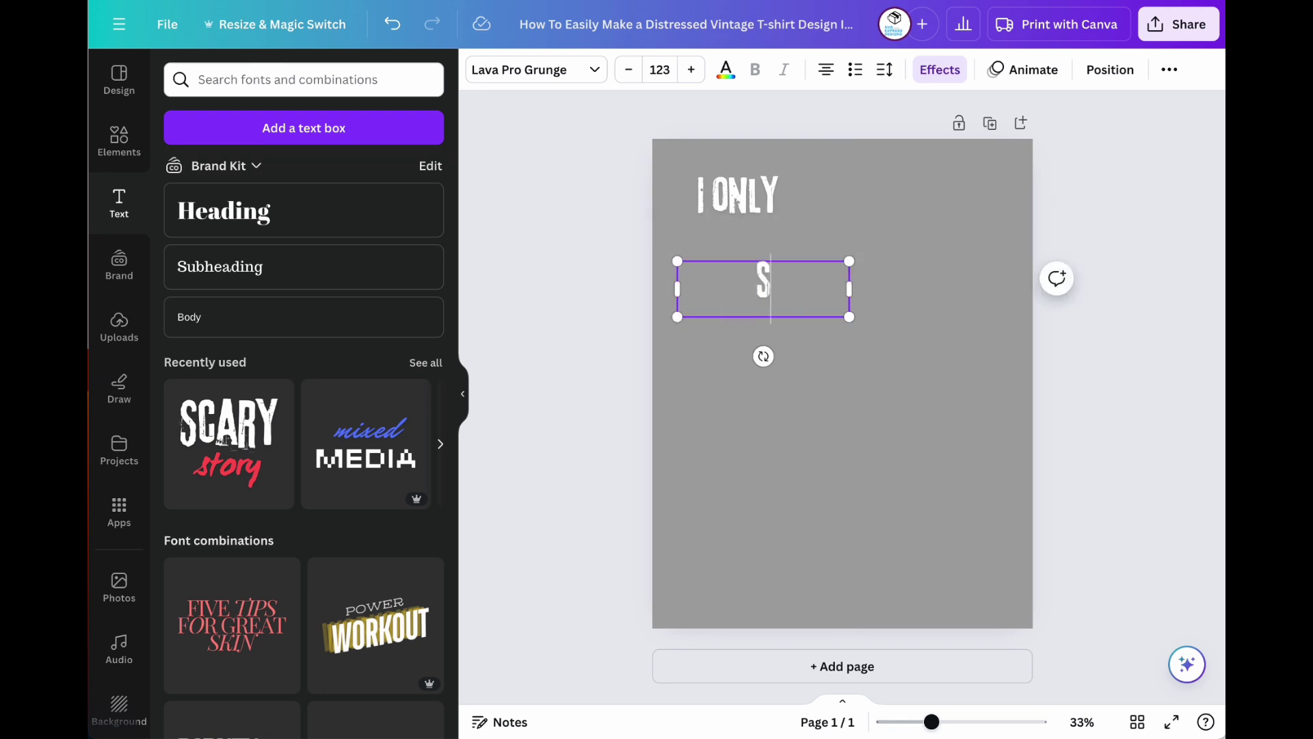
pyautogui.write('MOK')
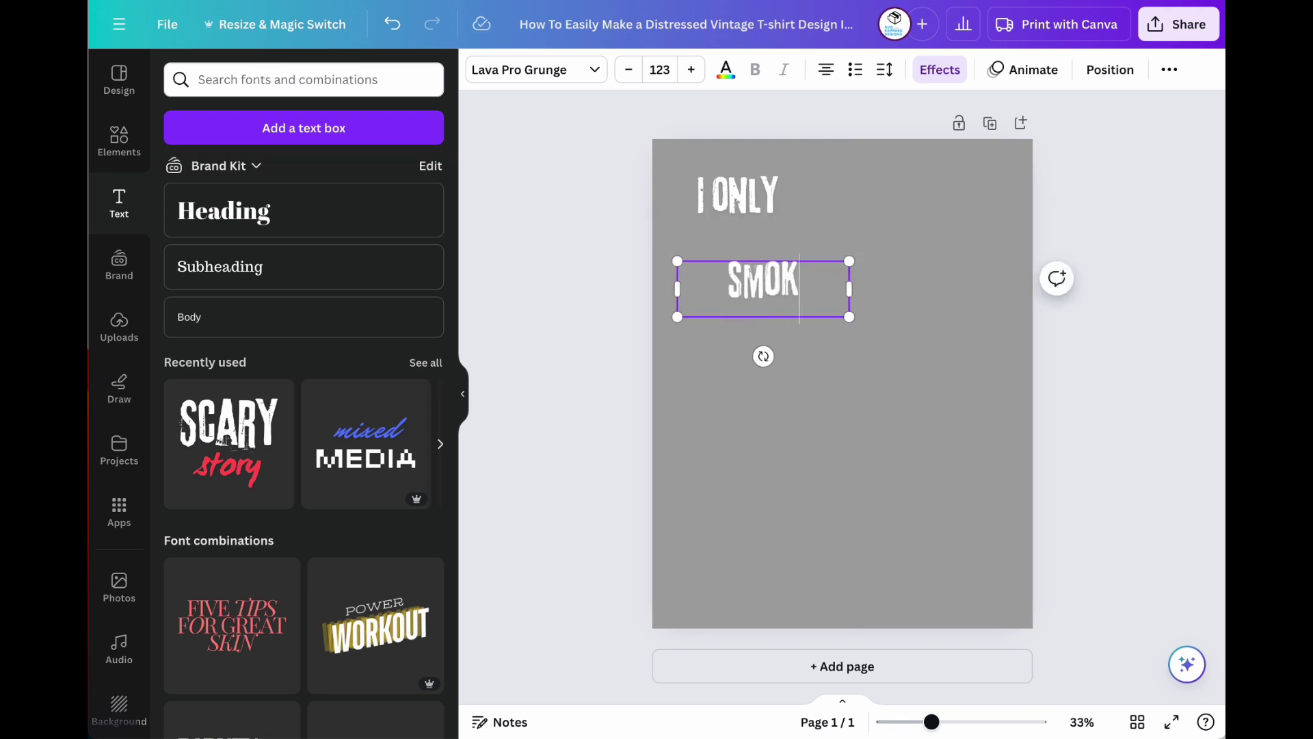
pyautogui.write('E')
pyautogui.moveTo(850, 316); pyautogui.dragTo(996, 362)
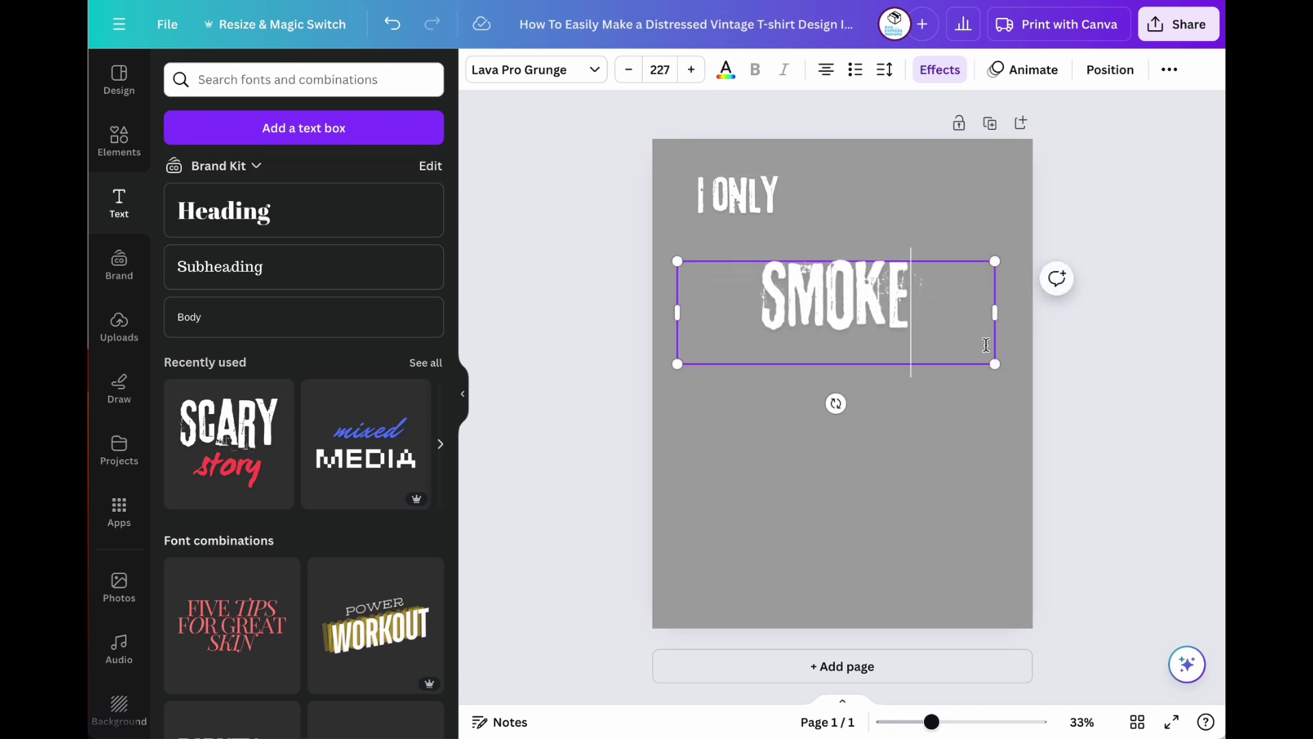
pyautogui.moveTo(996, 263); pyautogui.dragTo(893, 296)
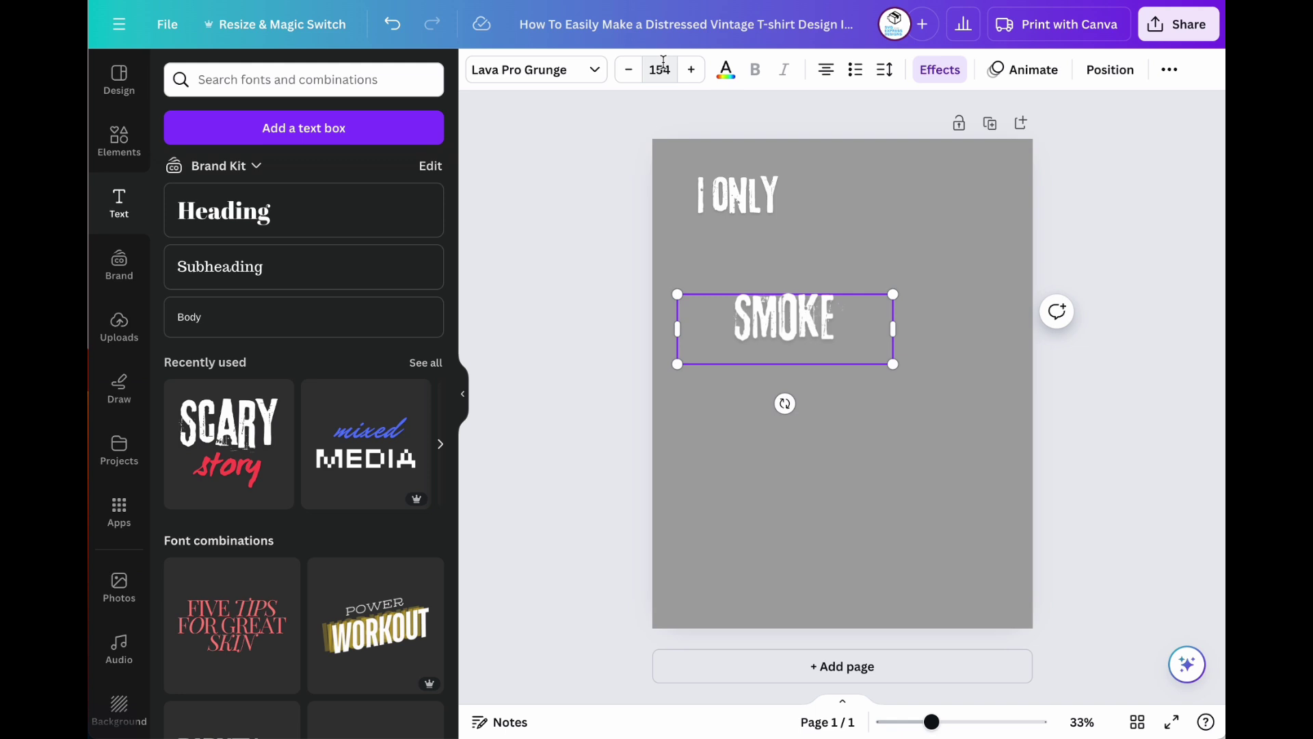
# Set SMOKE's font size to 200, then larger, and move it down-right
pyautogui.click(691, 69)
pyautogui.click(691, 69)
pyautogui.click(690, 69)
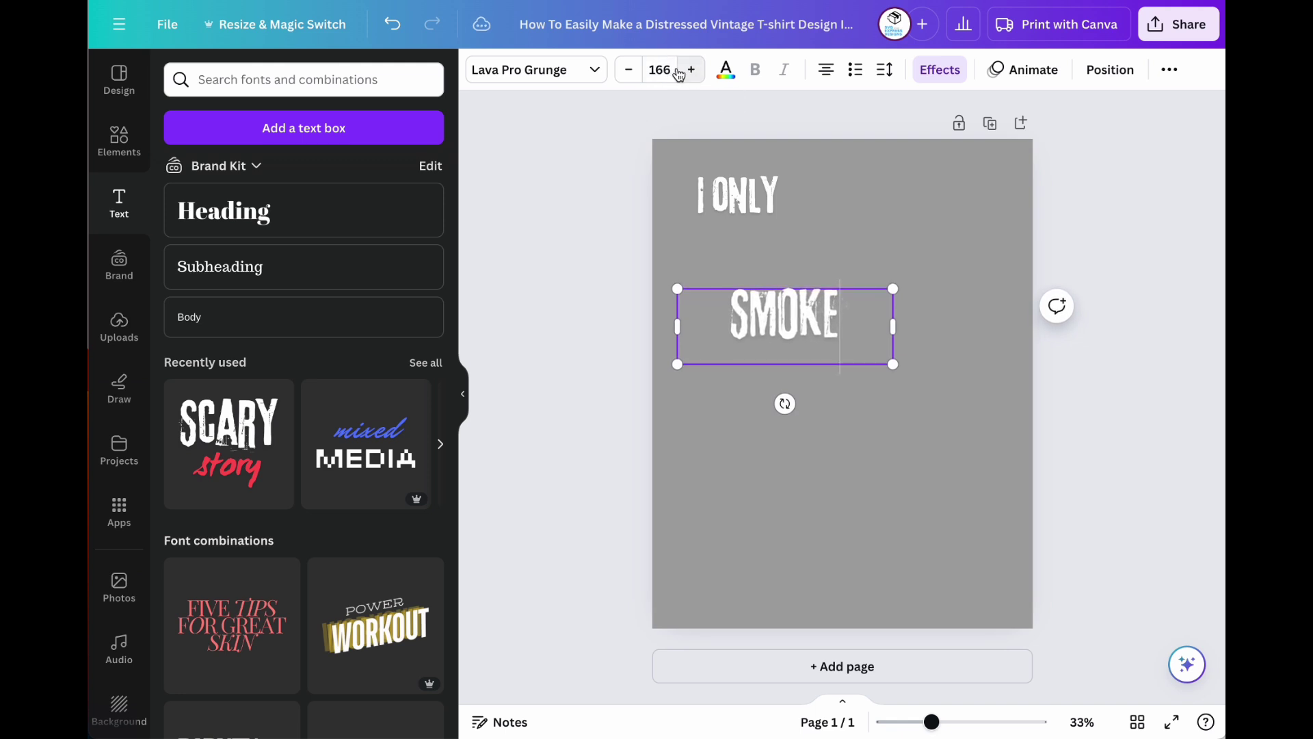
pyautogui.click(659, 69)
pyautogui.write('200')
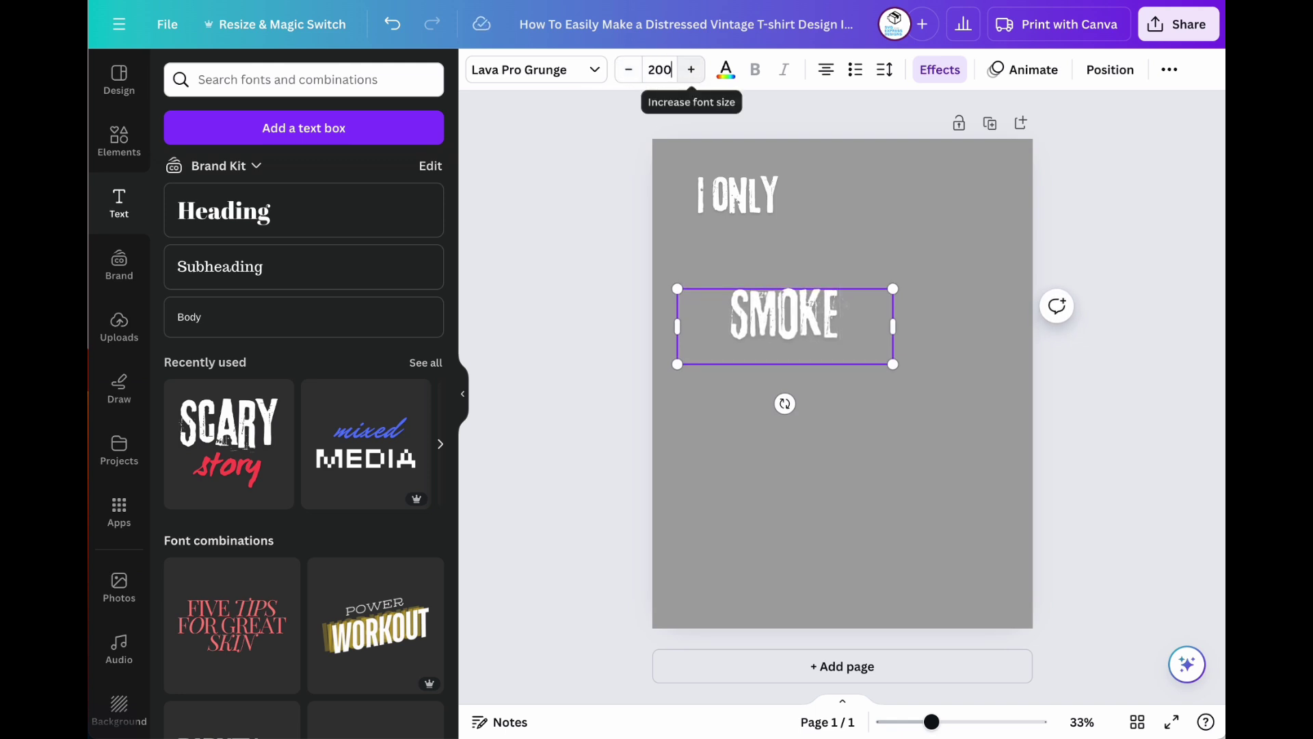
pyautogui.press('Return')
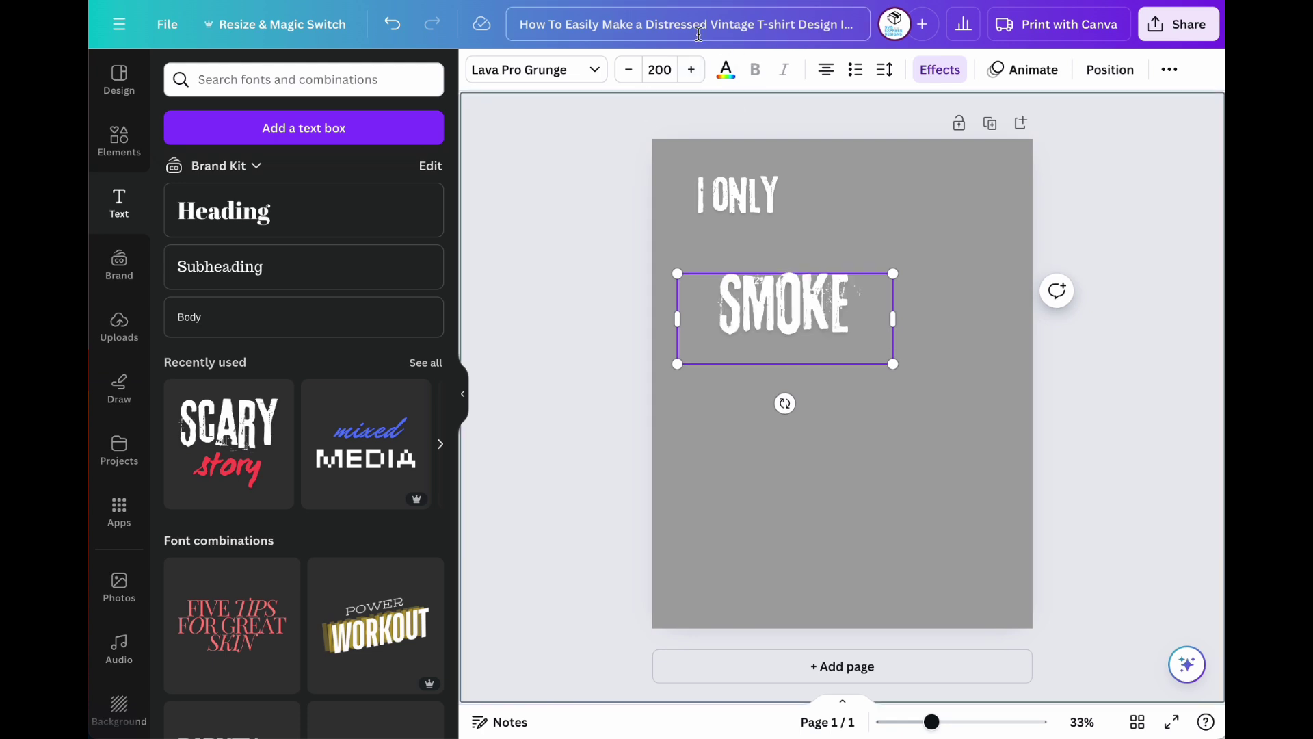
pyautogui.click(658, 69)
pyautogui.write('3')
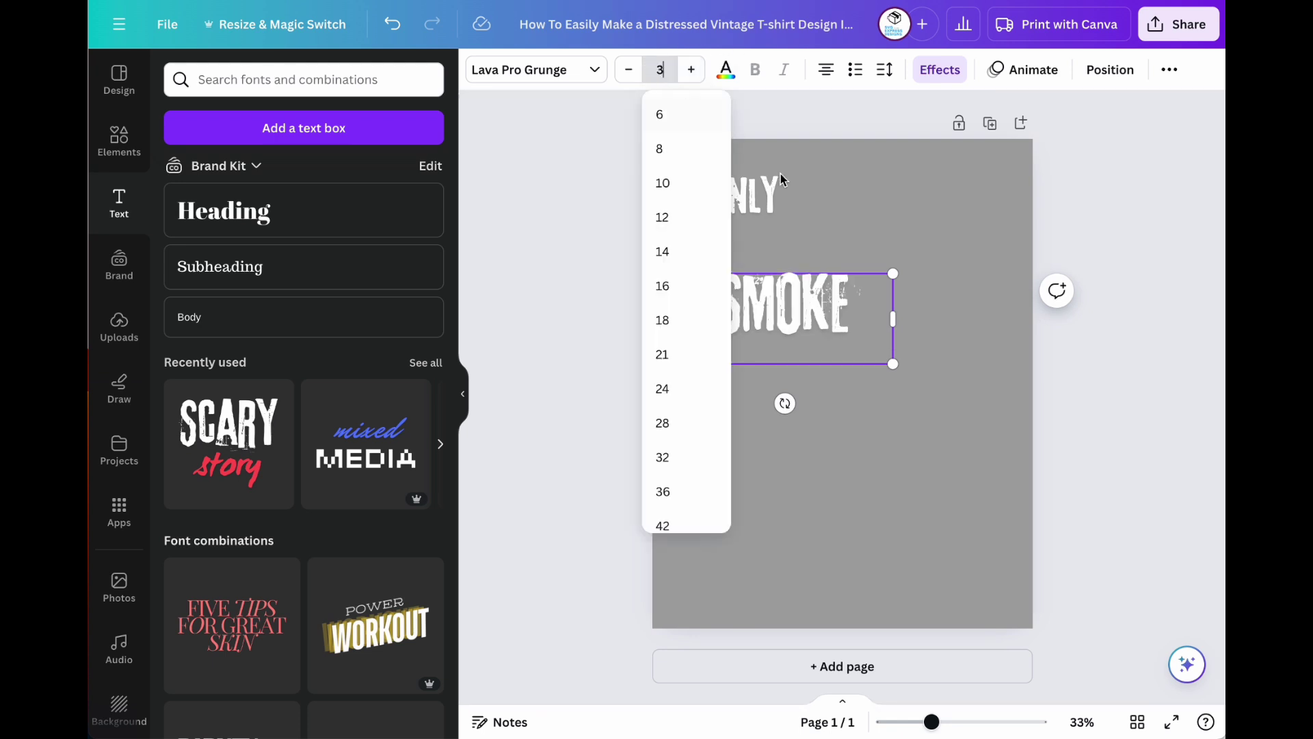
pyautogui.write('00')
pyautogui.doubleClick(660, 69)
pyautogui.press('BackSpace')
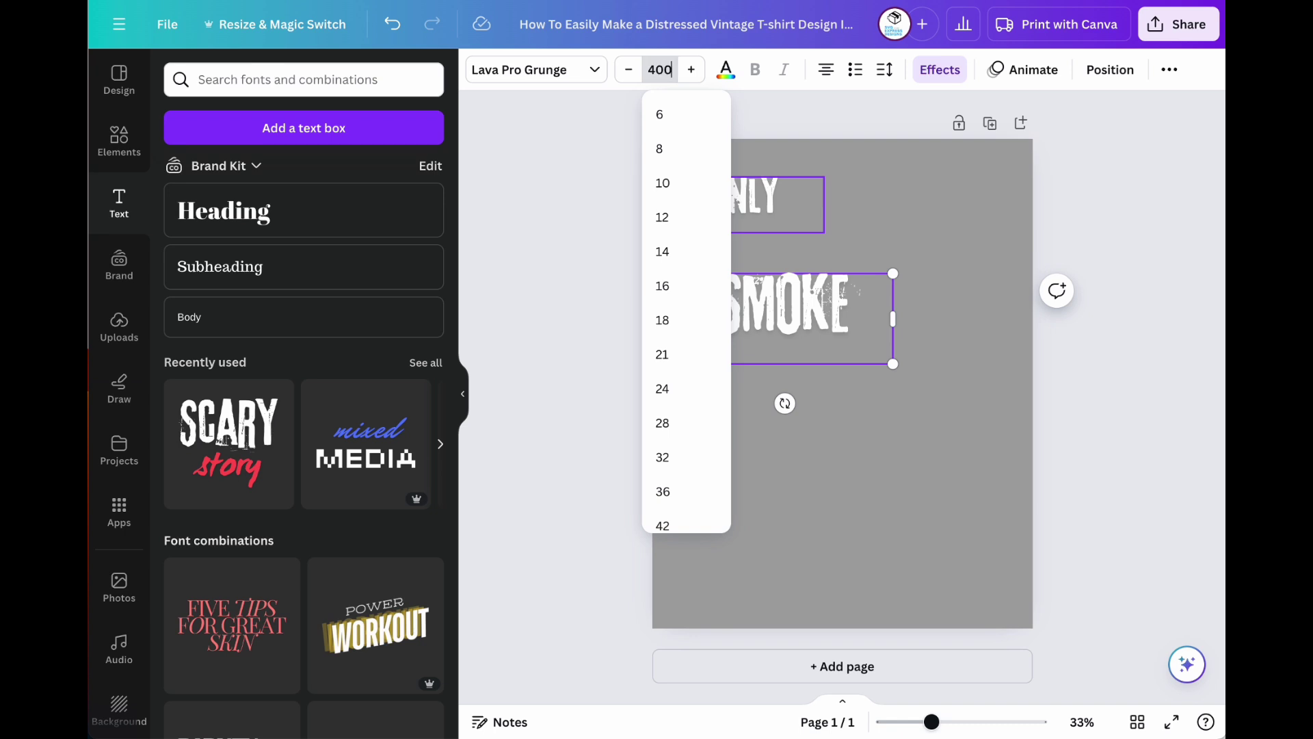
pyautogui.press('Return')
pyautogui.click(980, 334)
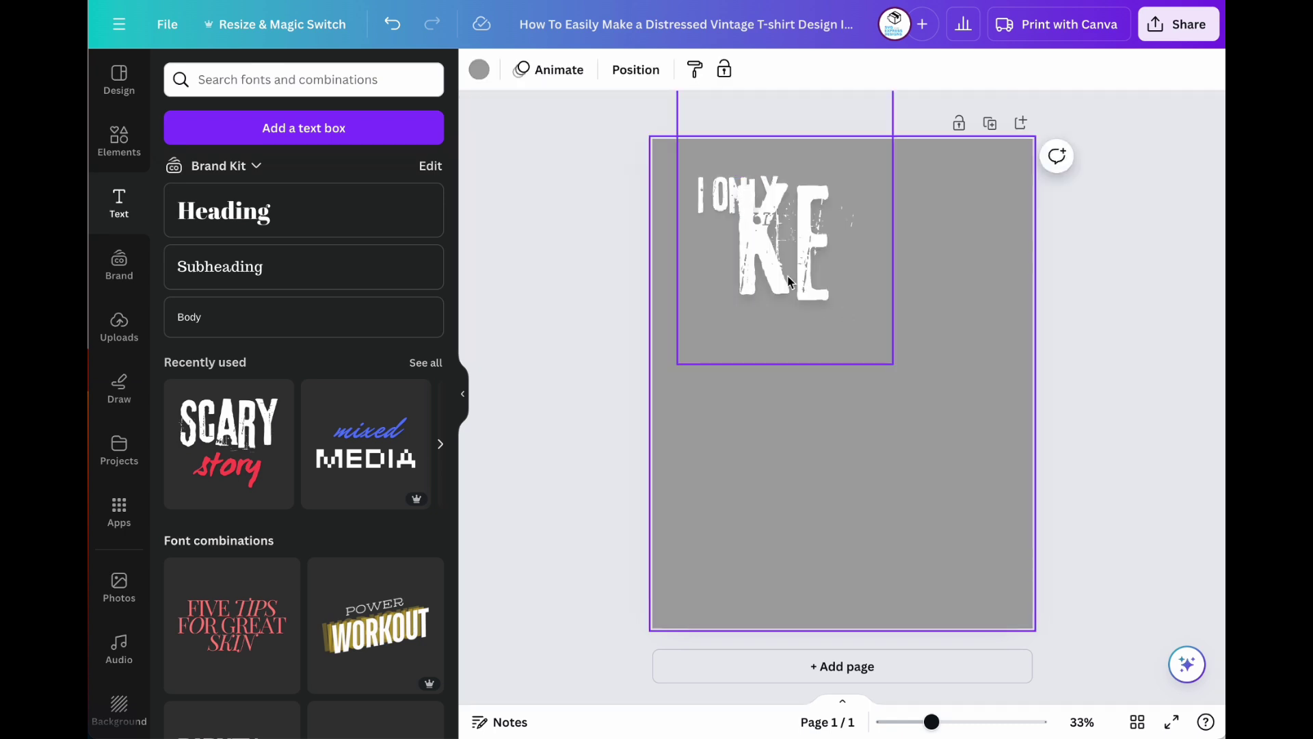
pyautogui.moveTo(885, 308); pyautogui.dragTo(943, 405)
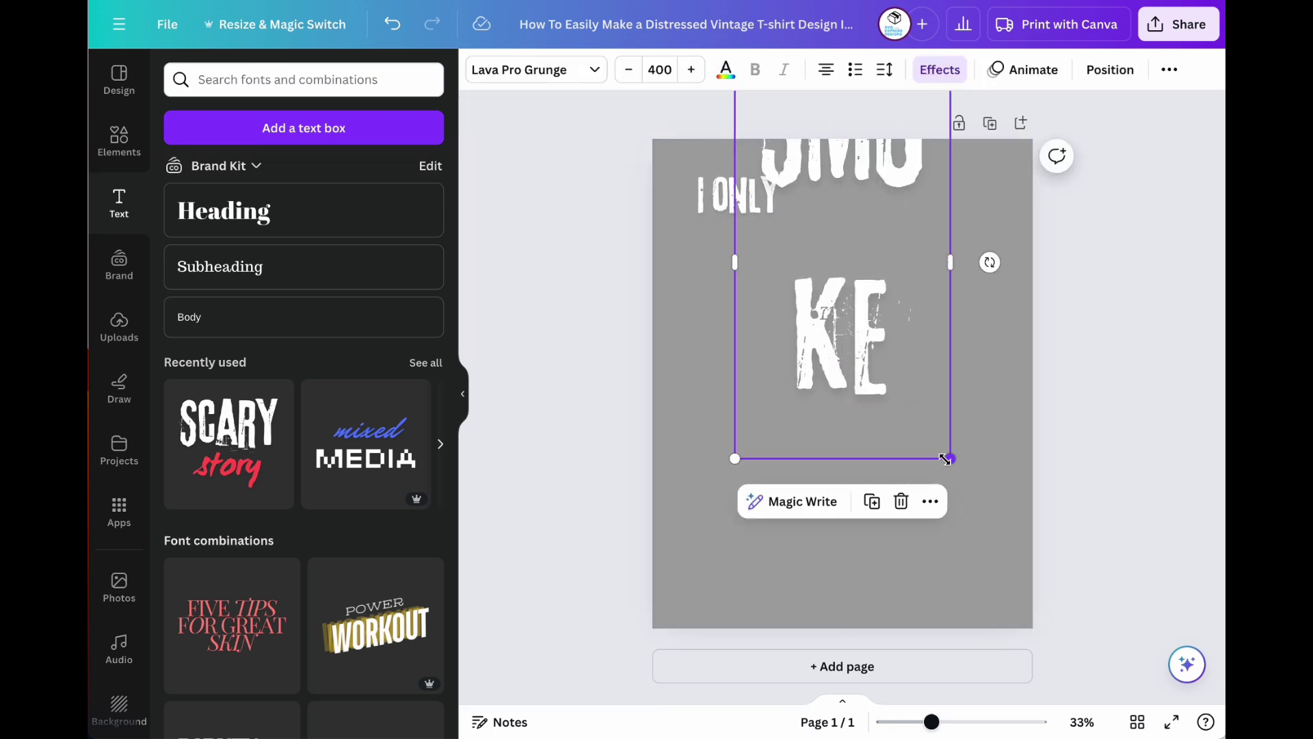
# Step SMOKE's font size down until the word fits on one line
pyautogui.click(628, 69)
pyautogui.click(628, 69)
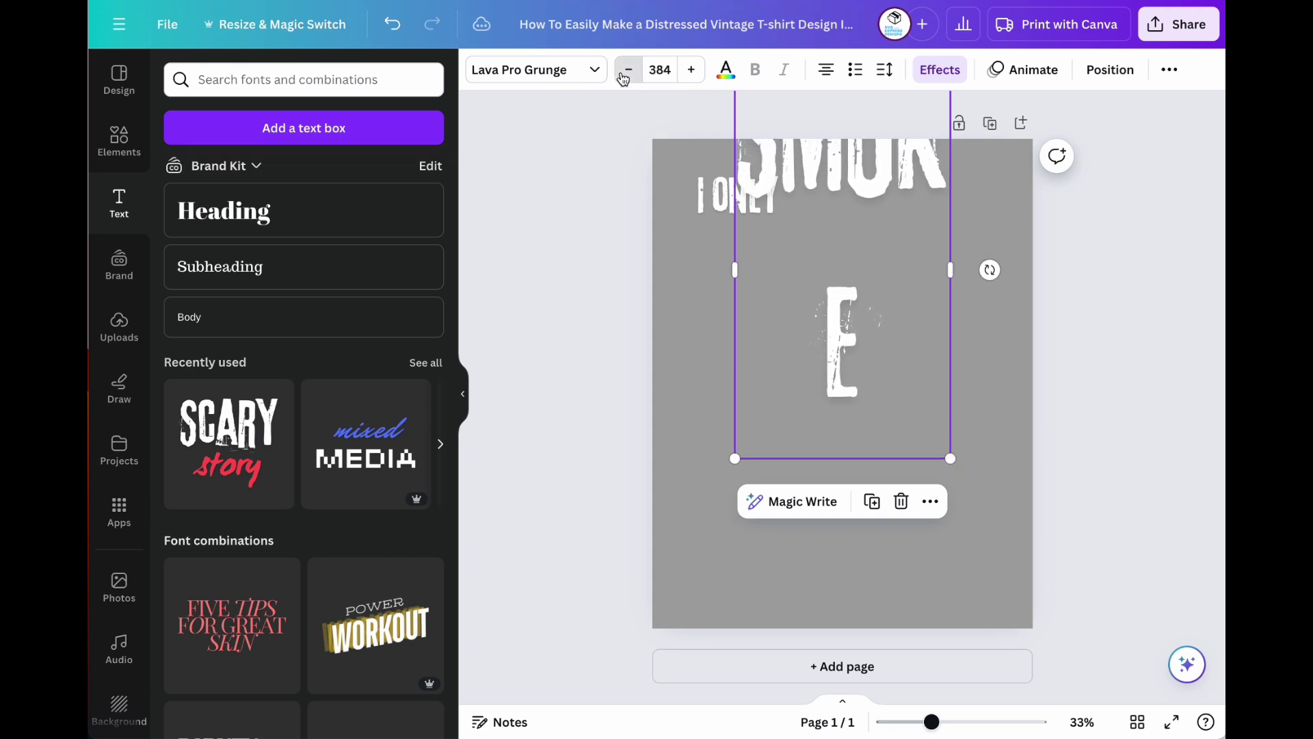
pyautogui.click(628, 69)
pyautogui.click(627, 68)
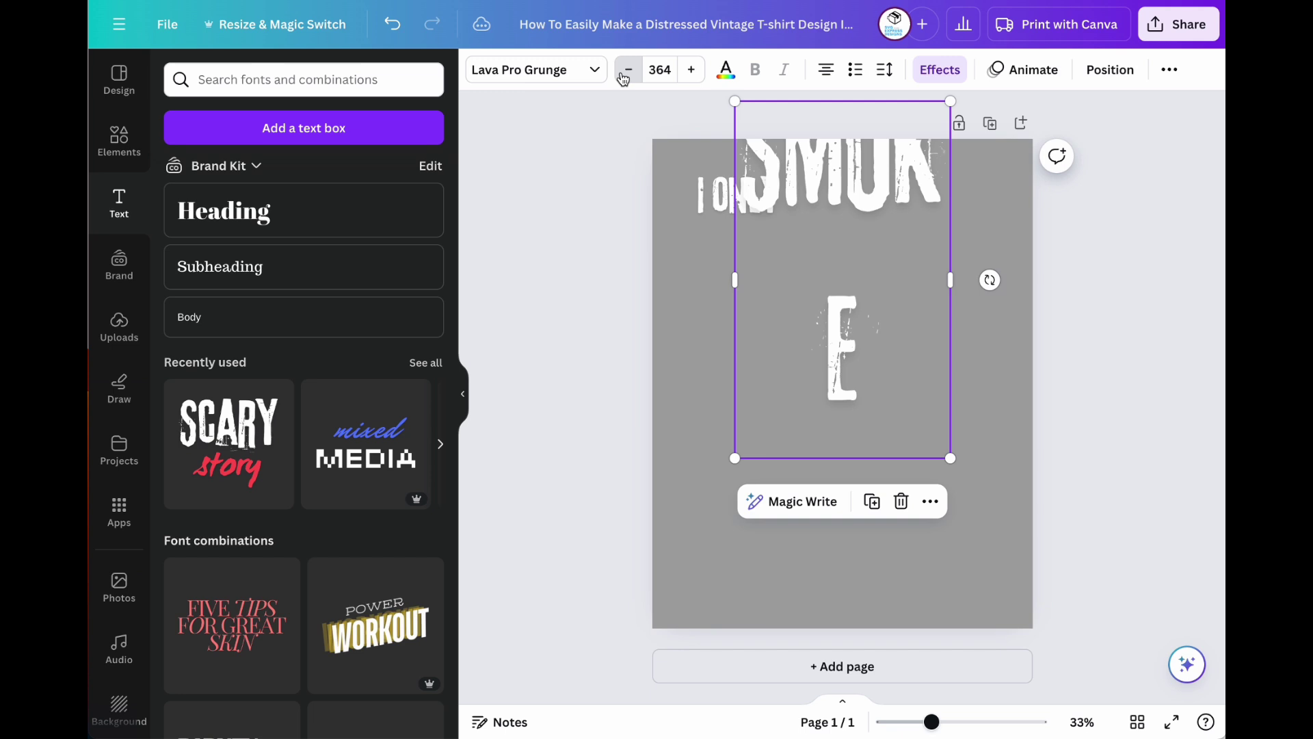
pyautogui.click(628, 69)
pyautogui.click(627, 68)
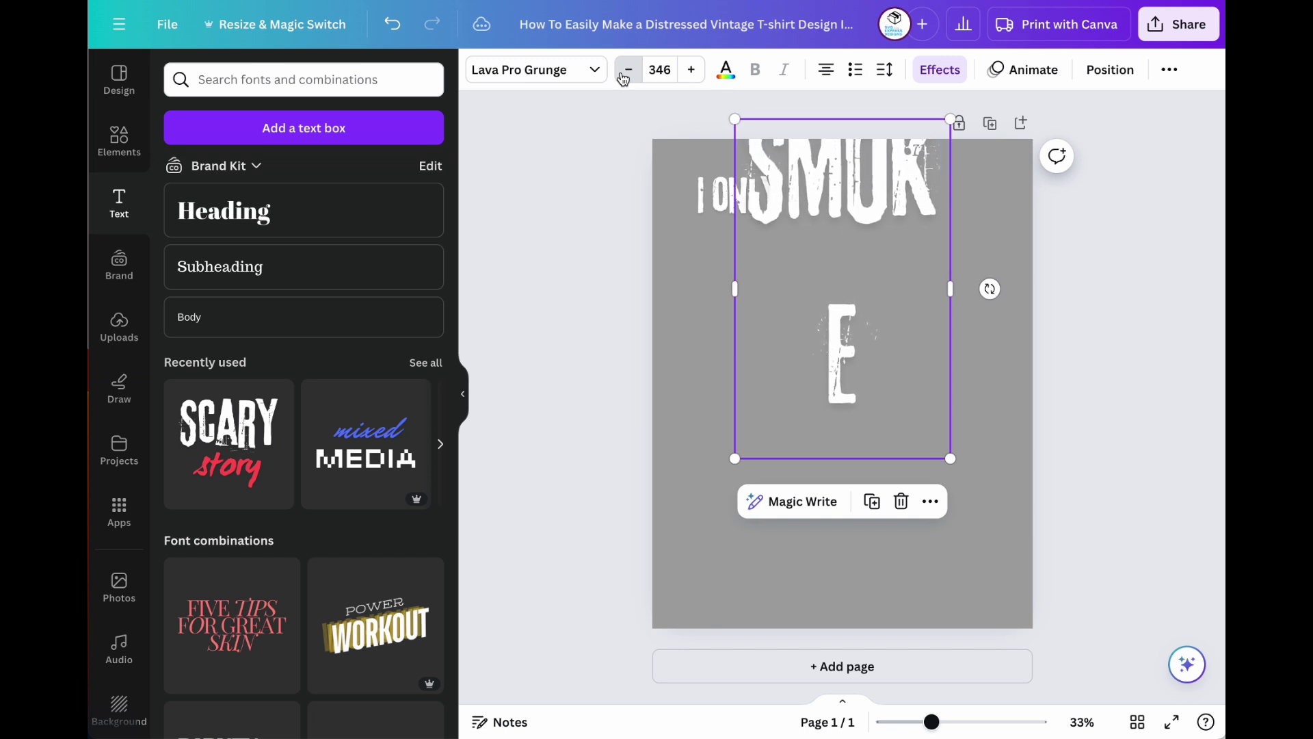
pyautogui.click(627, 69)
pyautogui.click(627, 69)
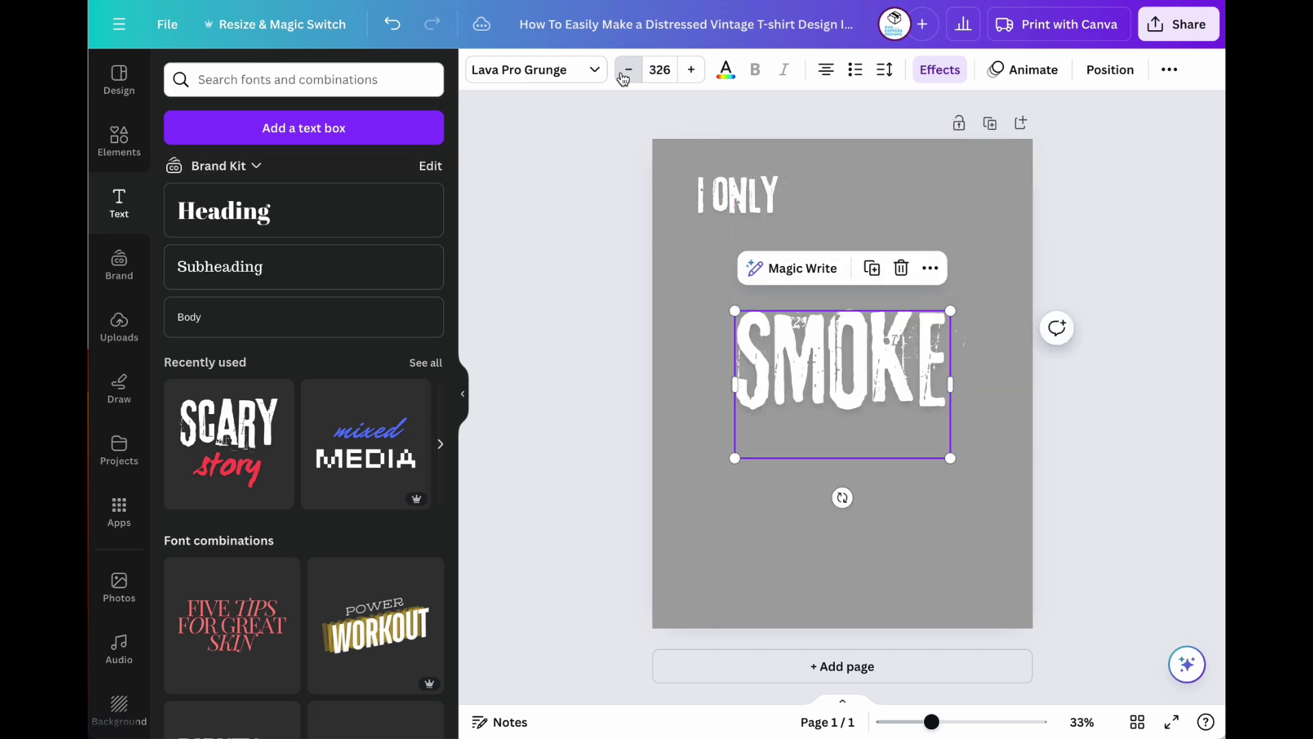
pyautogui.click(627, 69)
# Widen the SMOKE box to enlarge the letters and place it under I ONLY
pyautogui.doubleClick(822, 426)
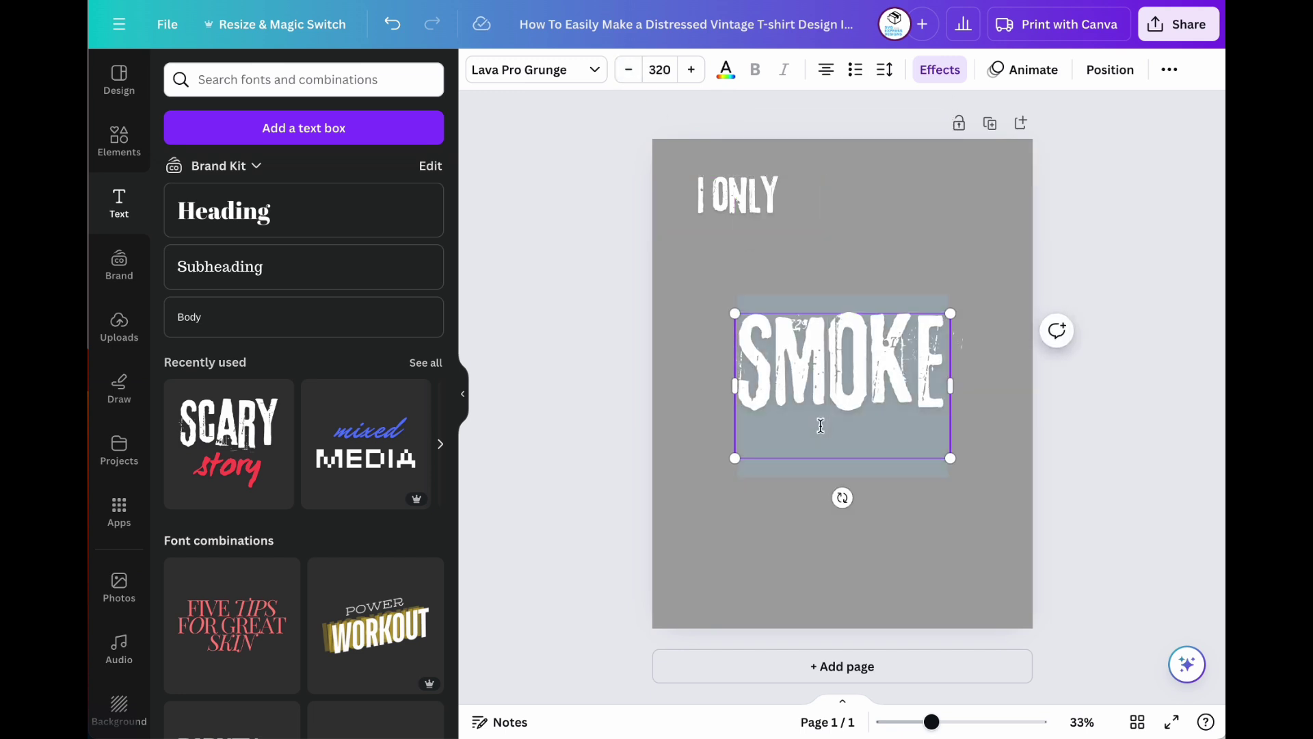
pyautogui.moveTo(950, 458); pyautogui.dragTo(1014, 461)
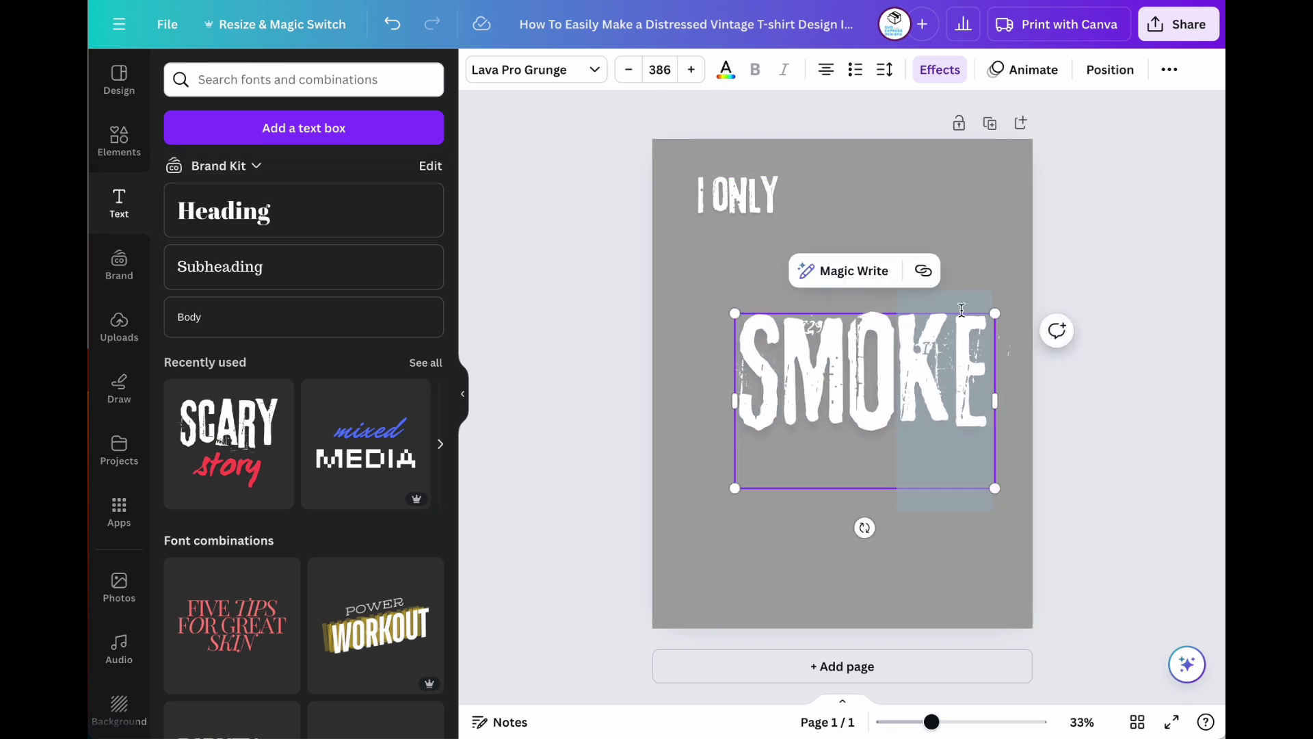
pyautogui.click(980, 245)
pyautogui.moveTo(880, 362); pyautogui.dragTo(836, 295)
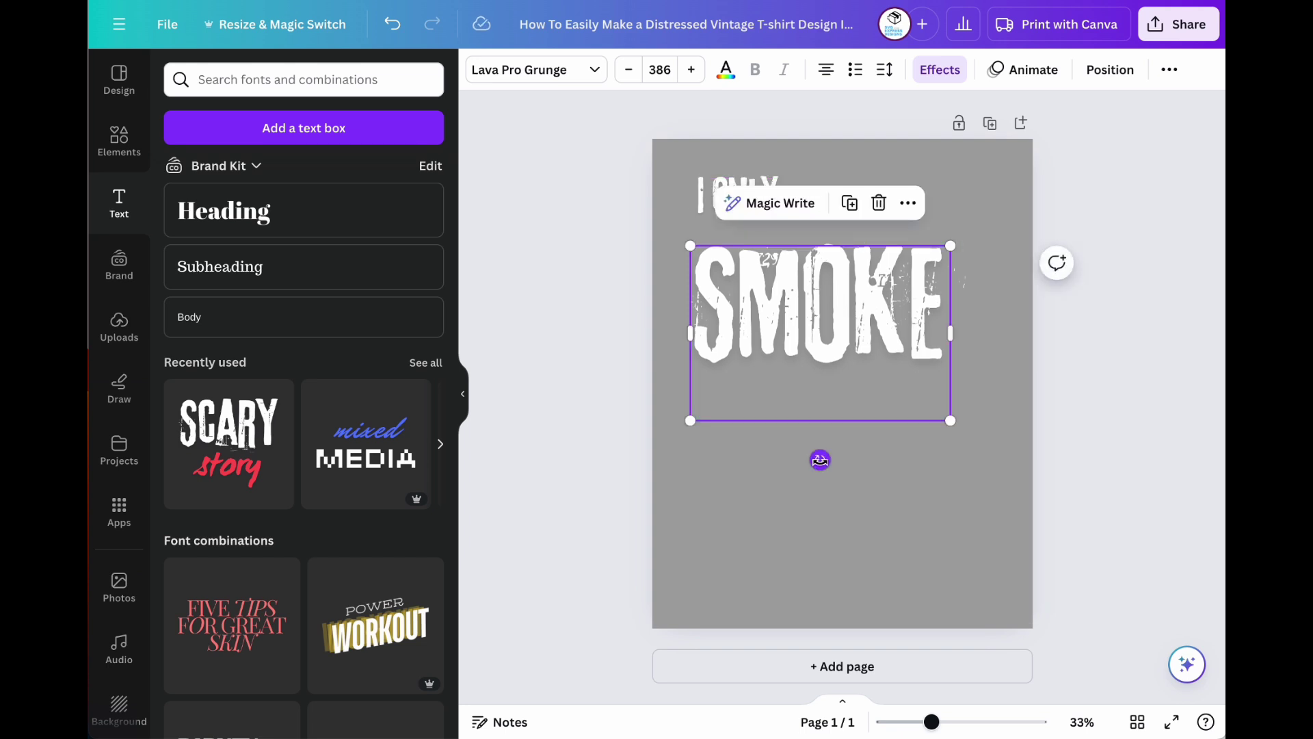
# Tilt SMOKE to about -9° and raise it closer beneath I ONLY
pyautogui.moveTo(821, 461); pyautogui.dragTo(844, 458)
pyautogui.moveTo(816, 328); pyautogui.dragTo(826, 295)
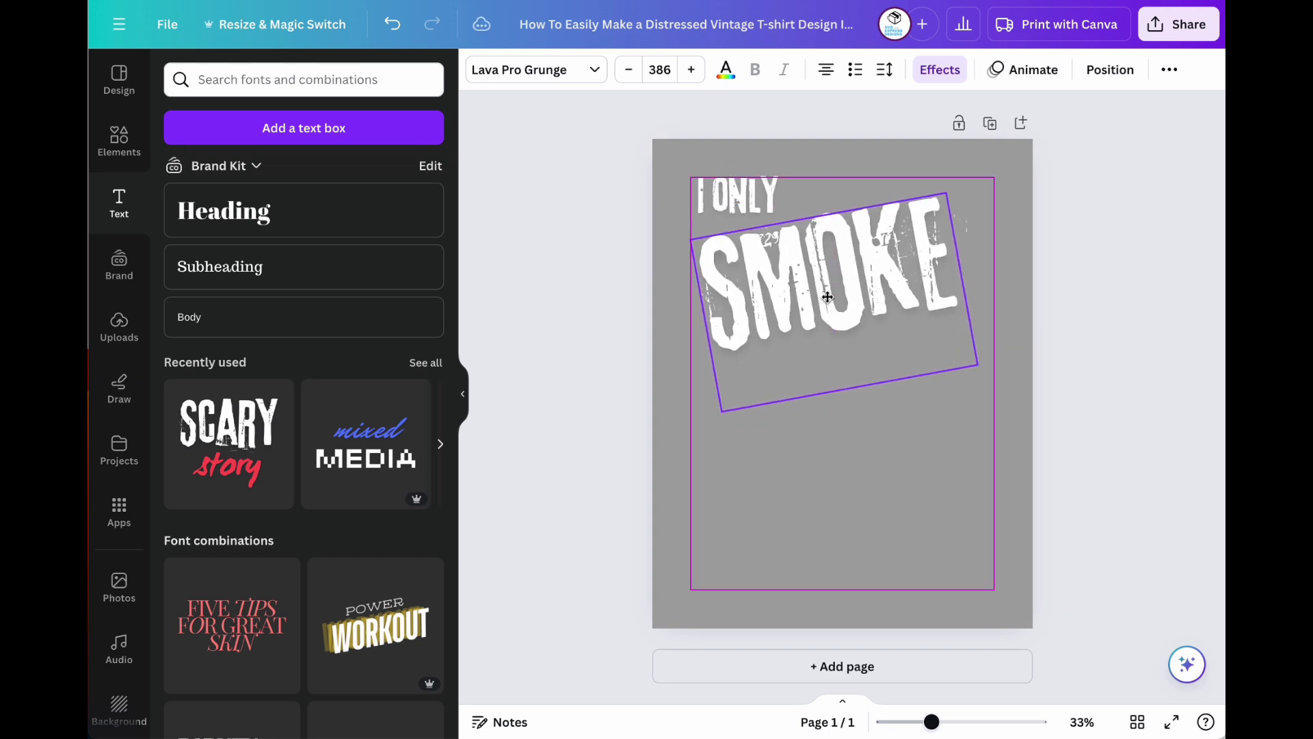
pyautogui.moveTo(826, 295); pyautogui.dragTo(826, 295)
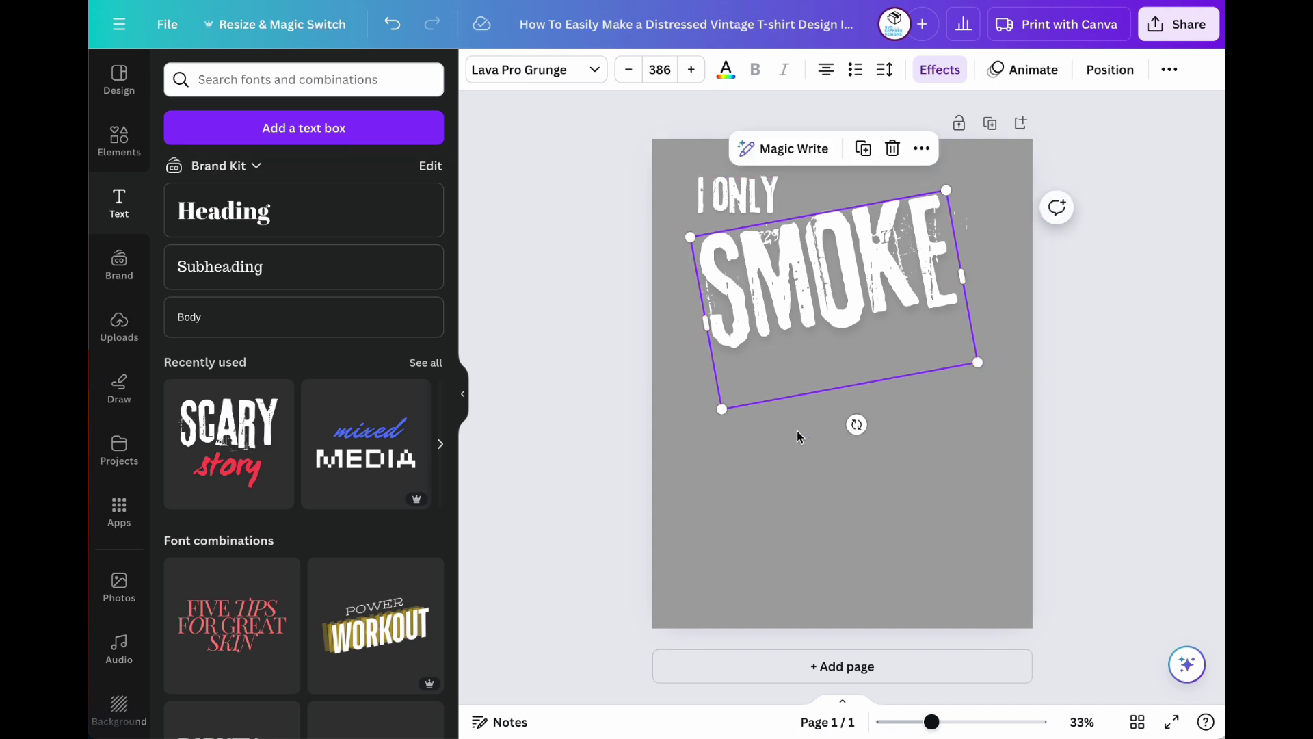
pyautogui.click(802, 467)
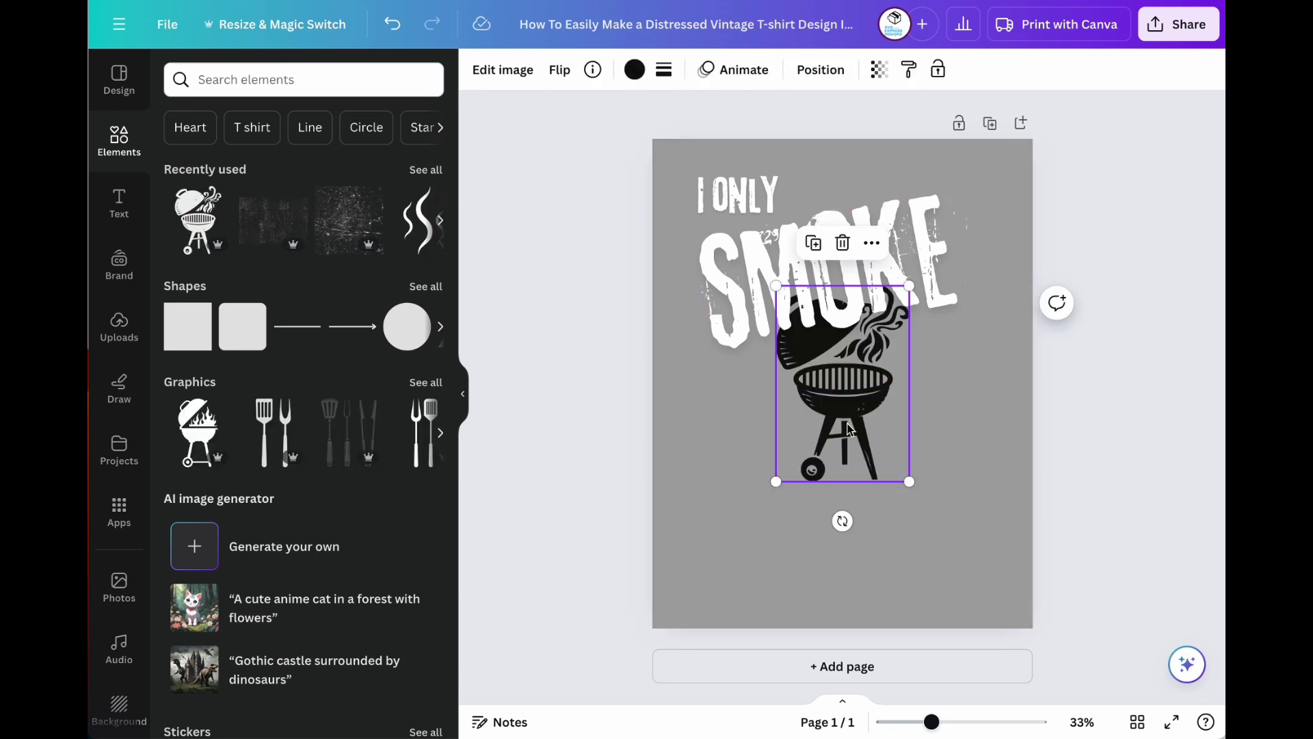
# Move the grill below SMOKE and shift all three elements slightly upward
pyautogui.moveTo(849, 430); pyautogui.dragTo(853, 475)
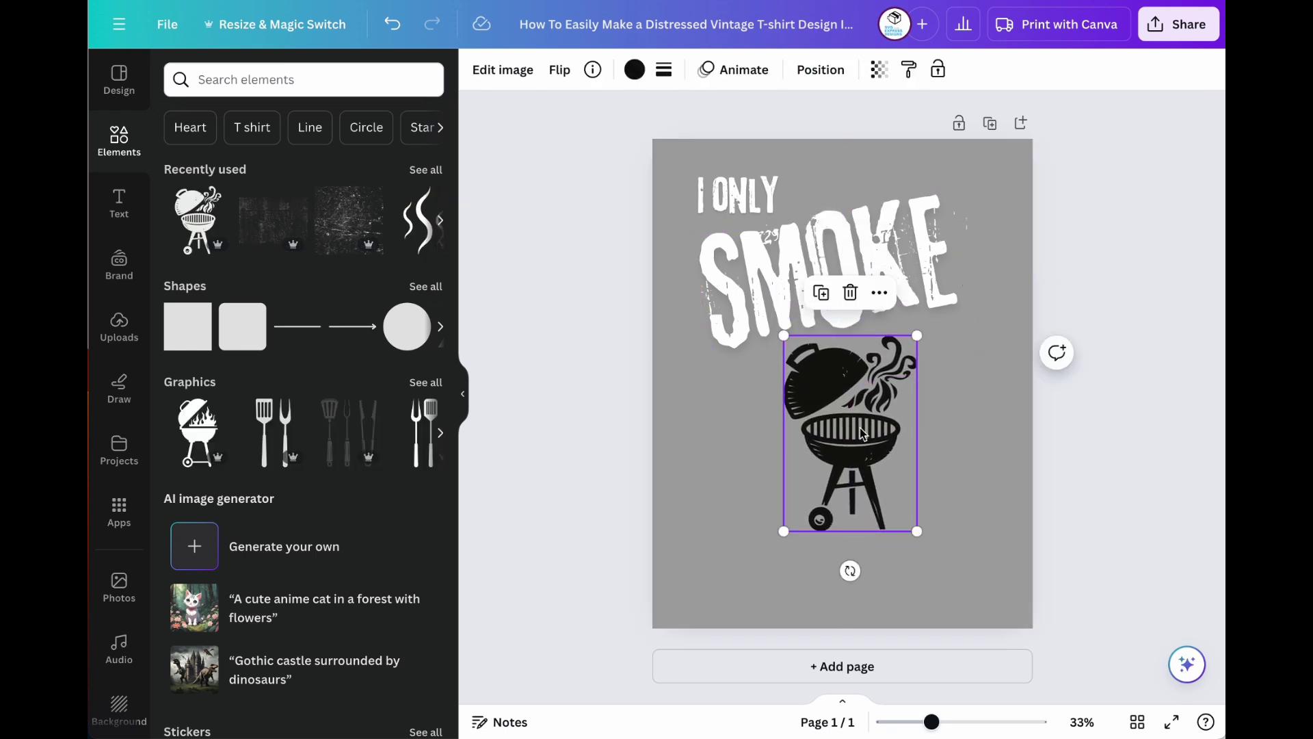
pyautogui.moveTo(954, 518); pyautogui.dragTo(652, 179)
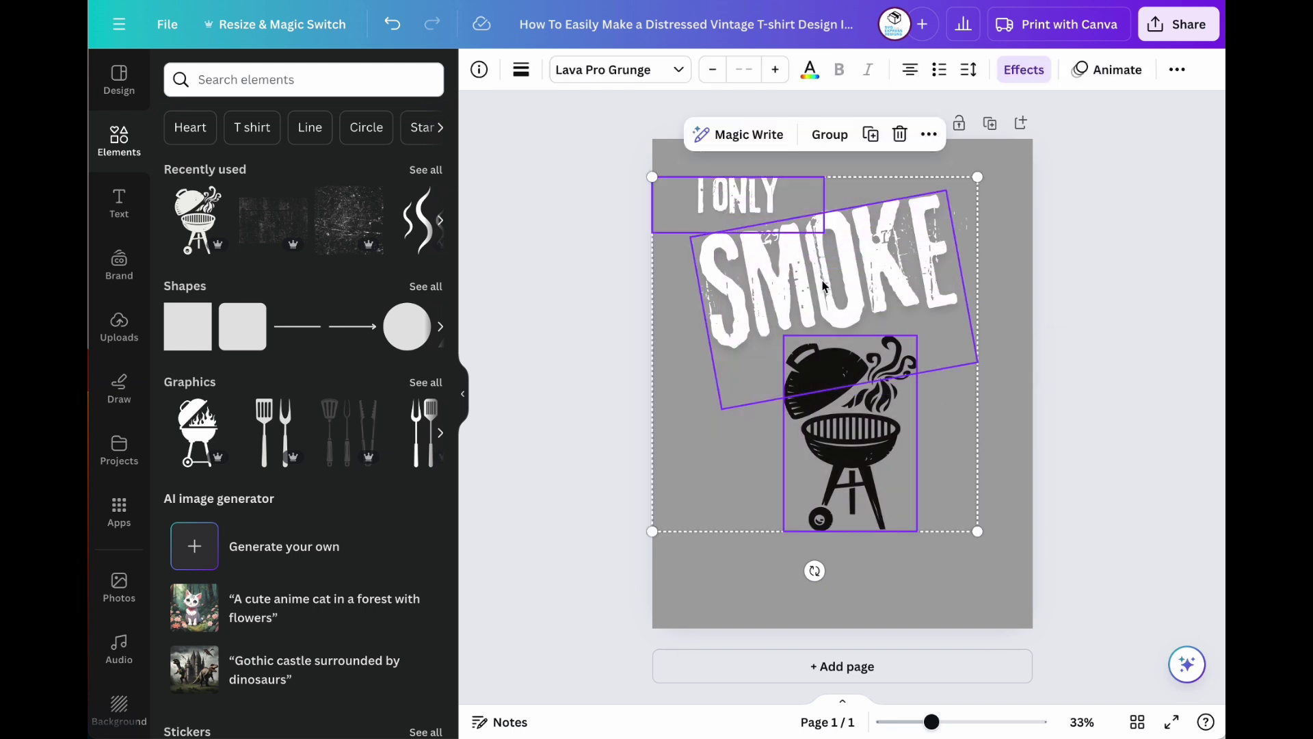
pyautogui.moveTo(821, 281); pyautogui.dragTo(821, 263)
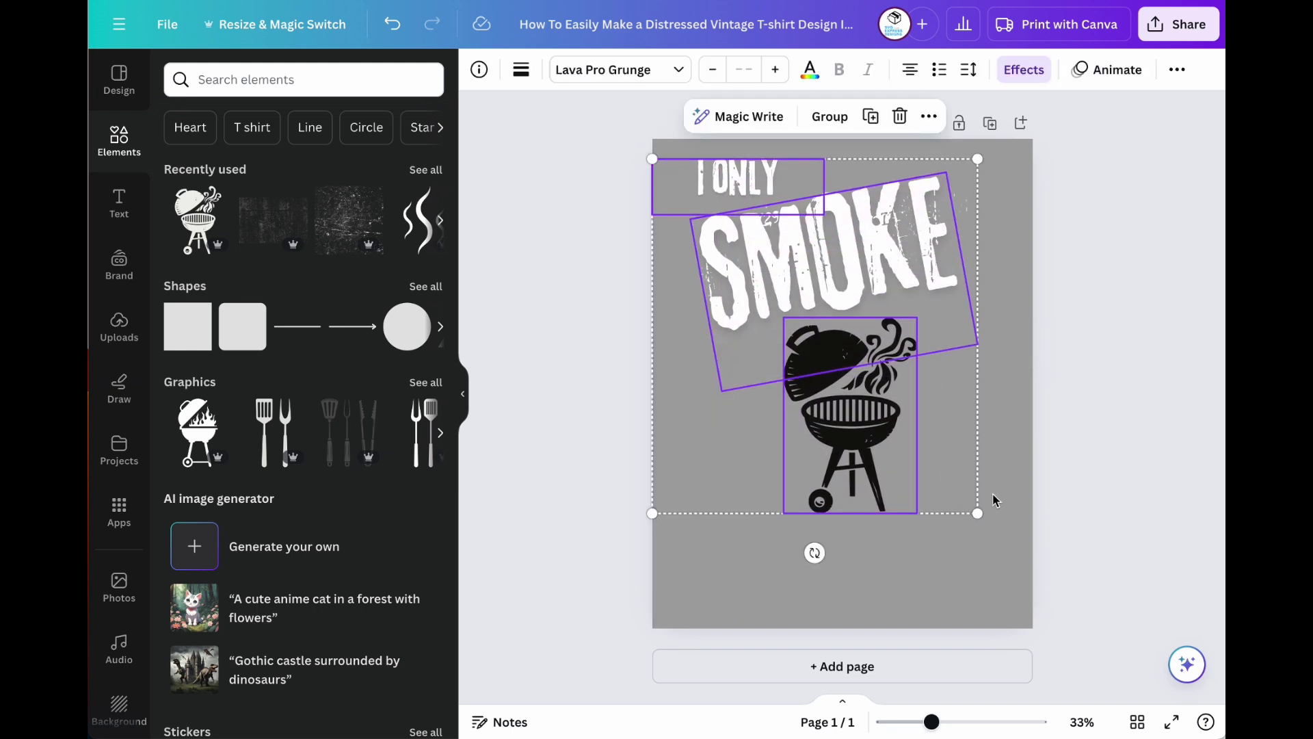
pyautogui.click(1067, 492)
# Enlarge the grill graphic and reposition it under SMOKE
pyautogui.click(880, 453)
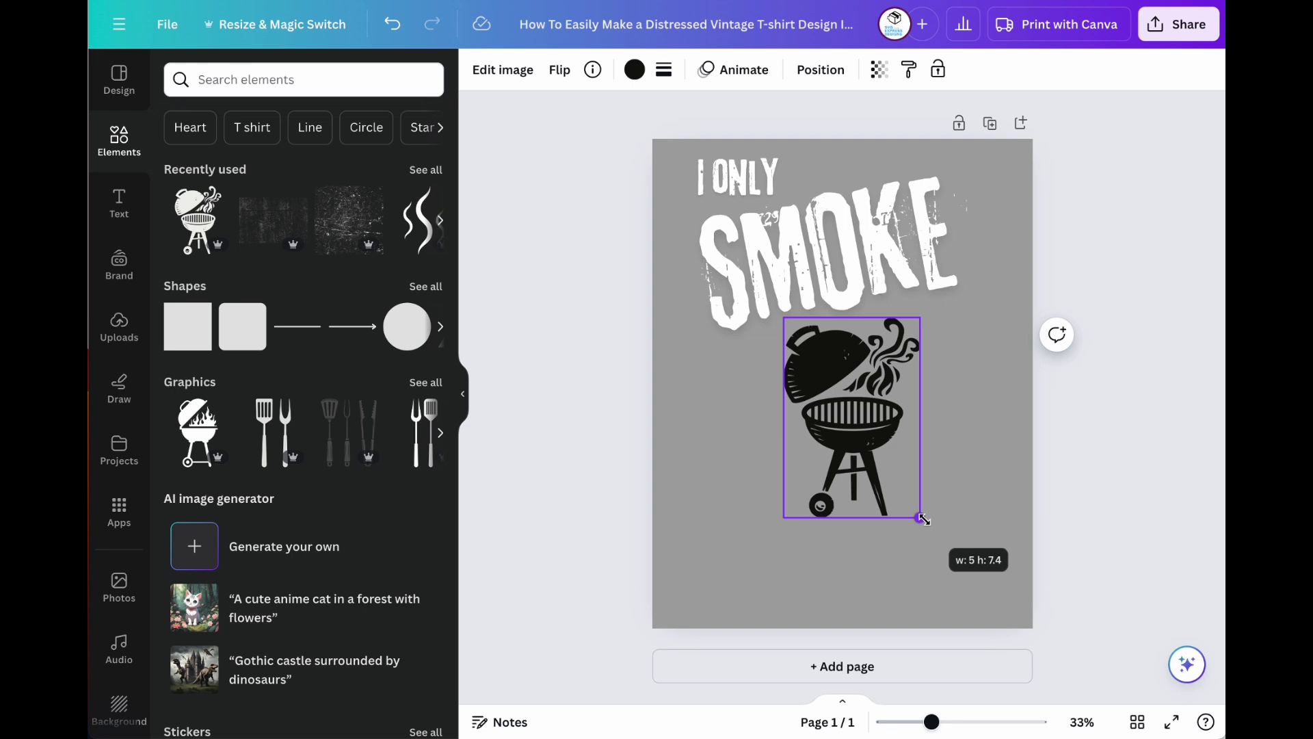
pyautogui.moveTo(917, 515); pyautogui.dragTo(936, 534)
pyautogui.moveTo(874, 455); pyautogui.dragTo(859, 444)
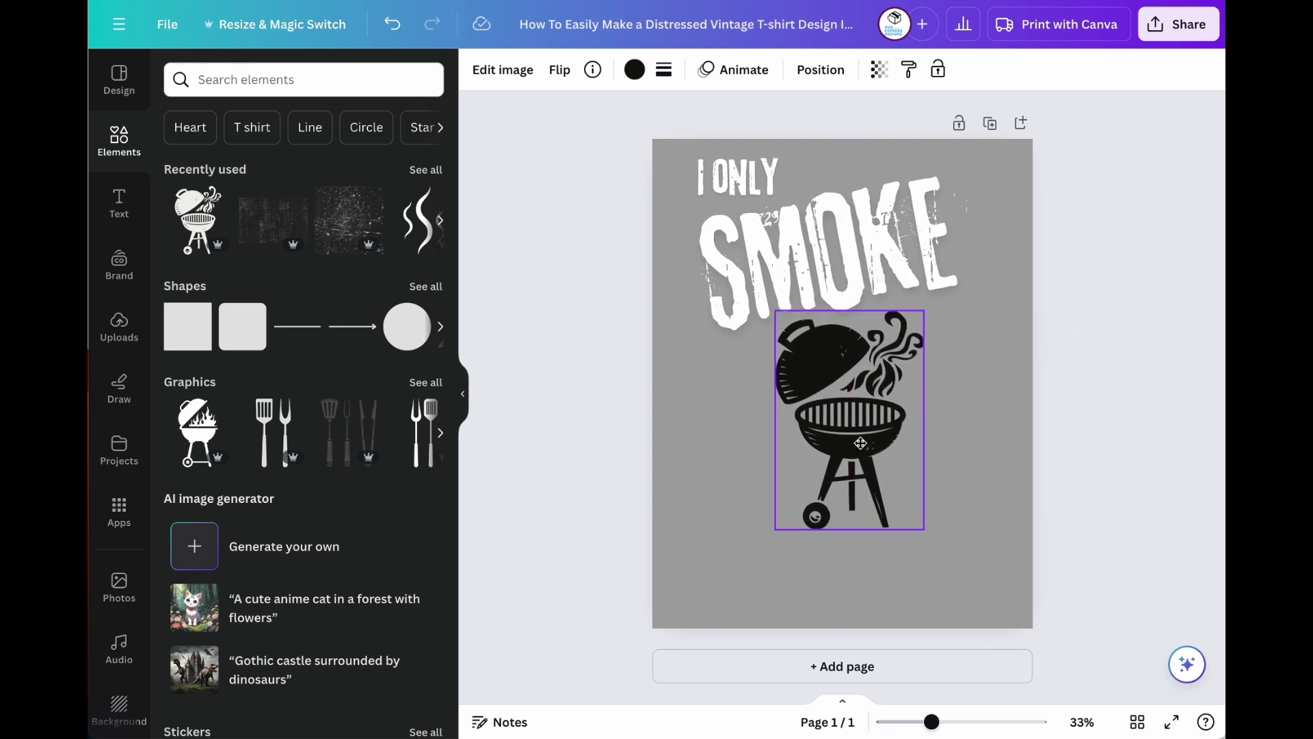
pyautogui.moveTo(927, 527); pyautogui.dragTo(930, 534)
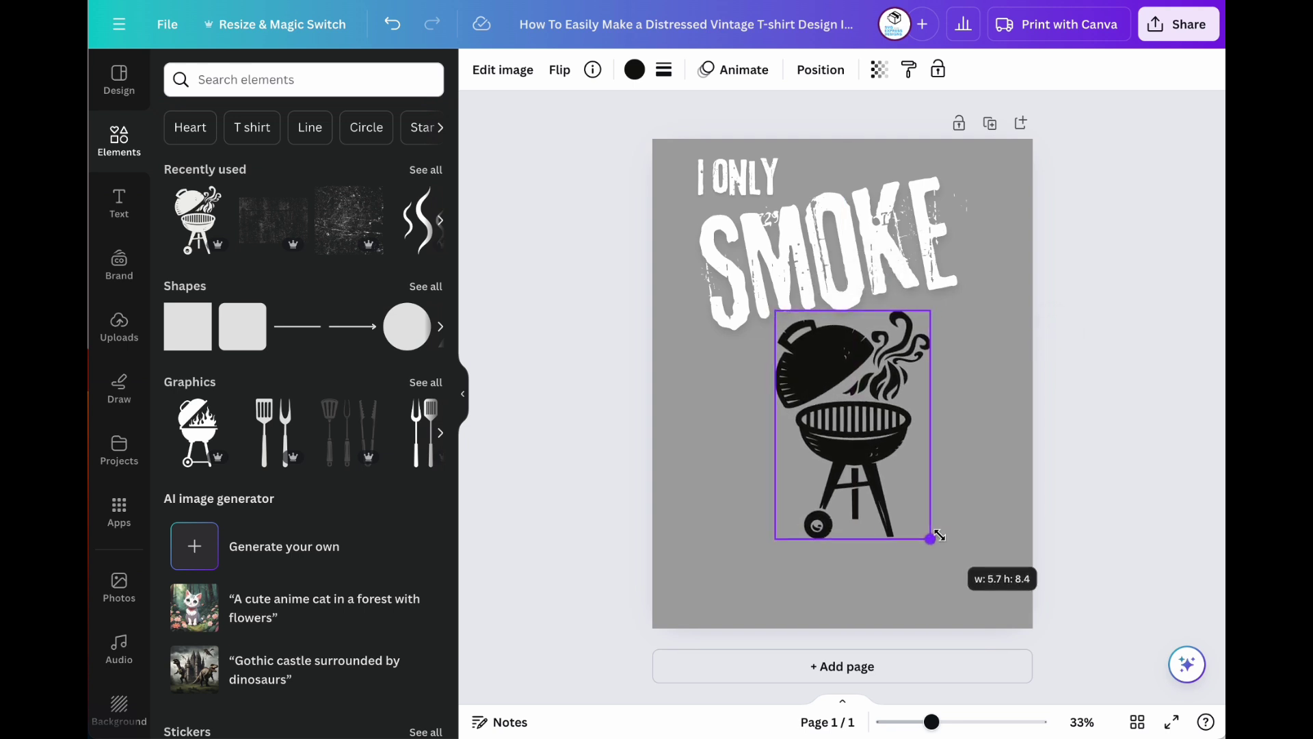
# Try a grey recolour on the grill, undo it, and reselect SMOKE
pyautogui.click(636, 70)
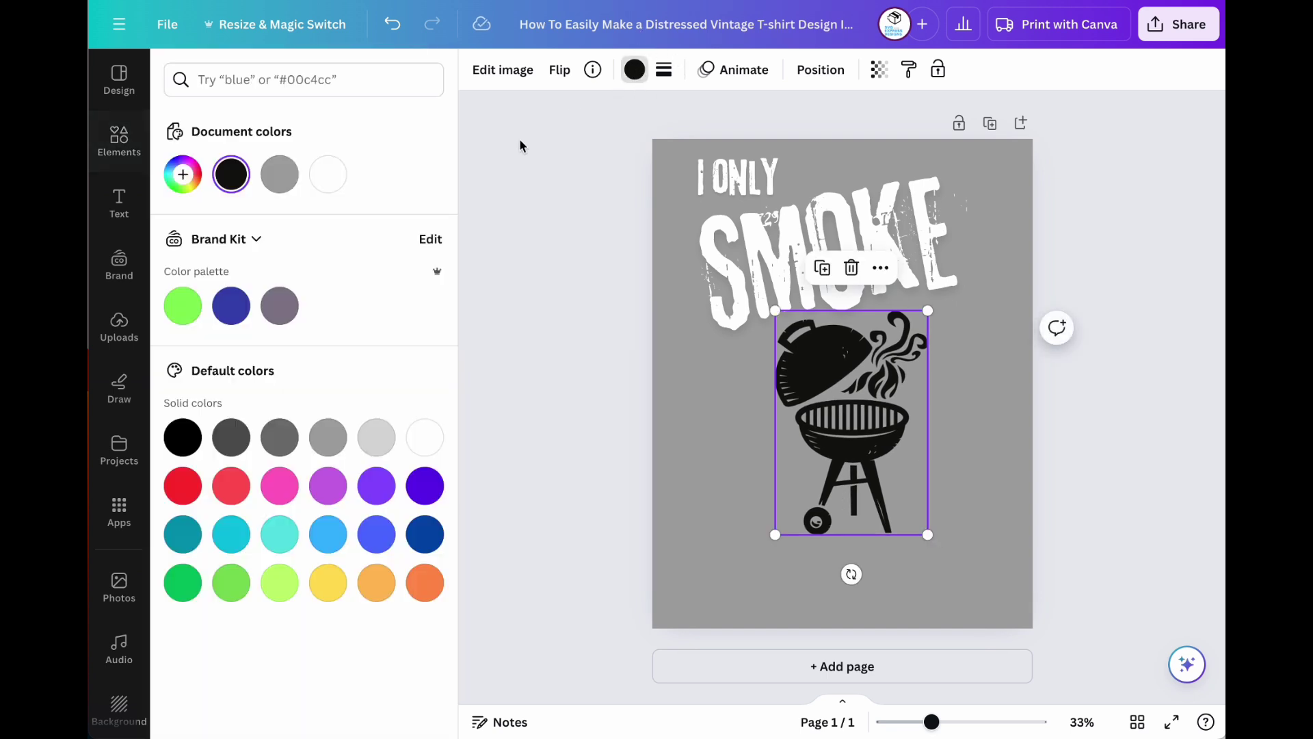
pyautogui.click(280, 175)
pyautogui.hotkey('ctrl', 'z')
pyautogui.click(687, 389)
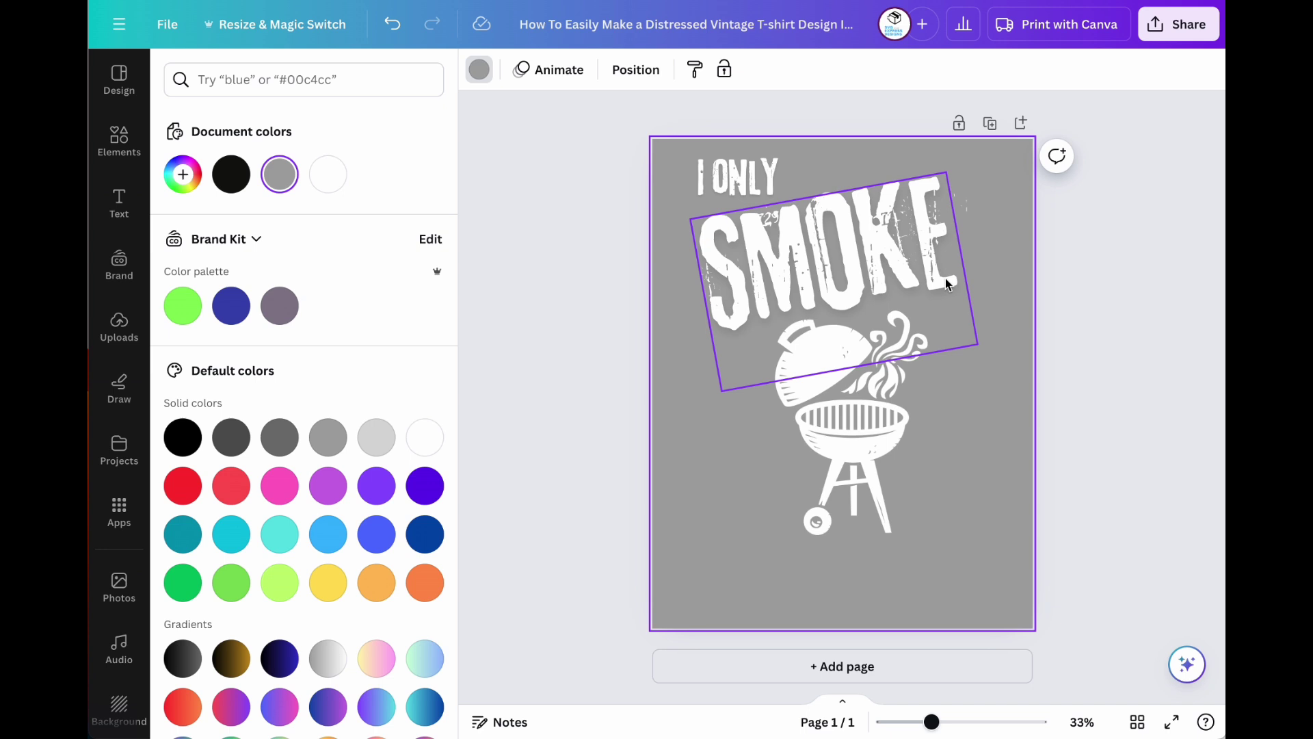
pyautogui.click(920, 272)
# Duplicate I ONLY, move the copy onto the grill, and rewrite it as THE
pyautogui.click(739, 179)
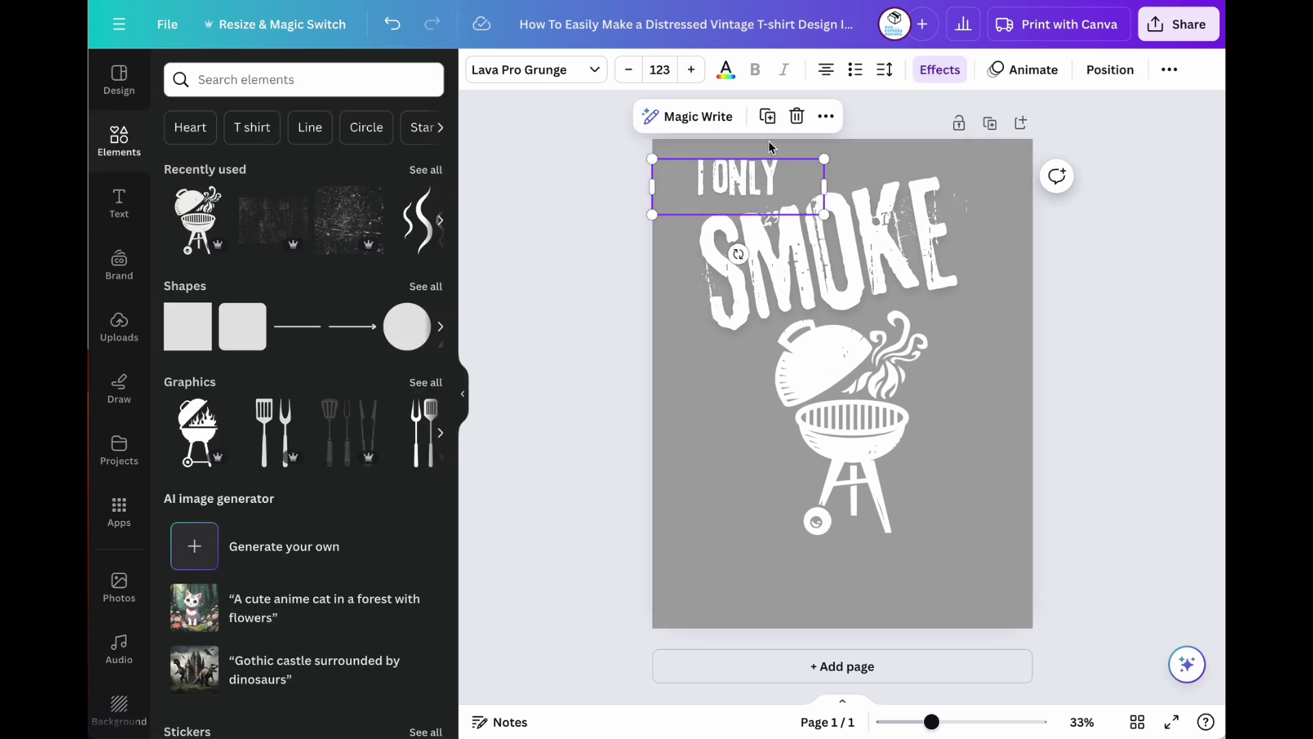
pyautogui.click(768, 117)
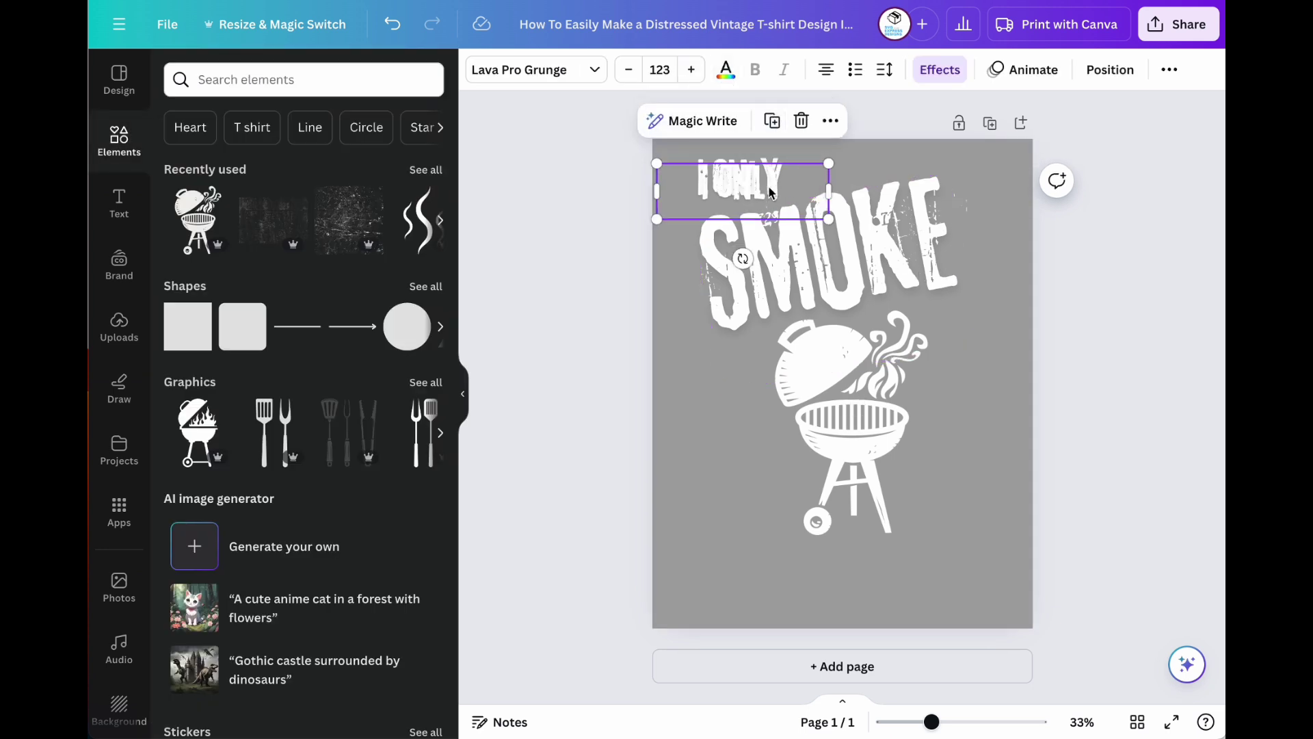
pyautogui.moveTo(764, 196); pyautogui.dragTo(775, 505)
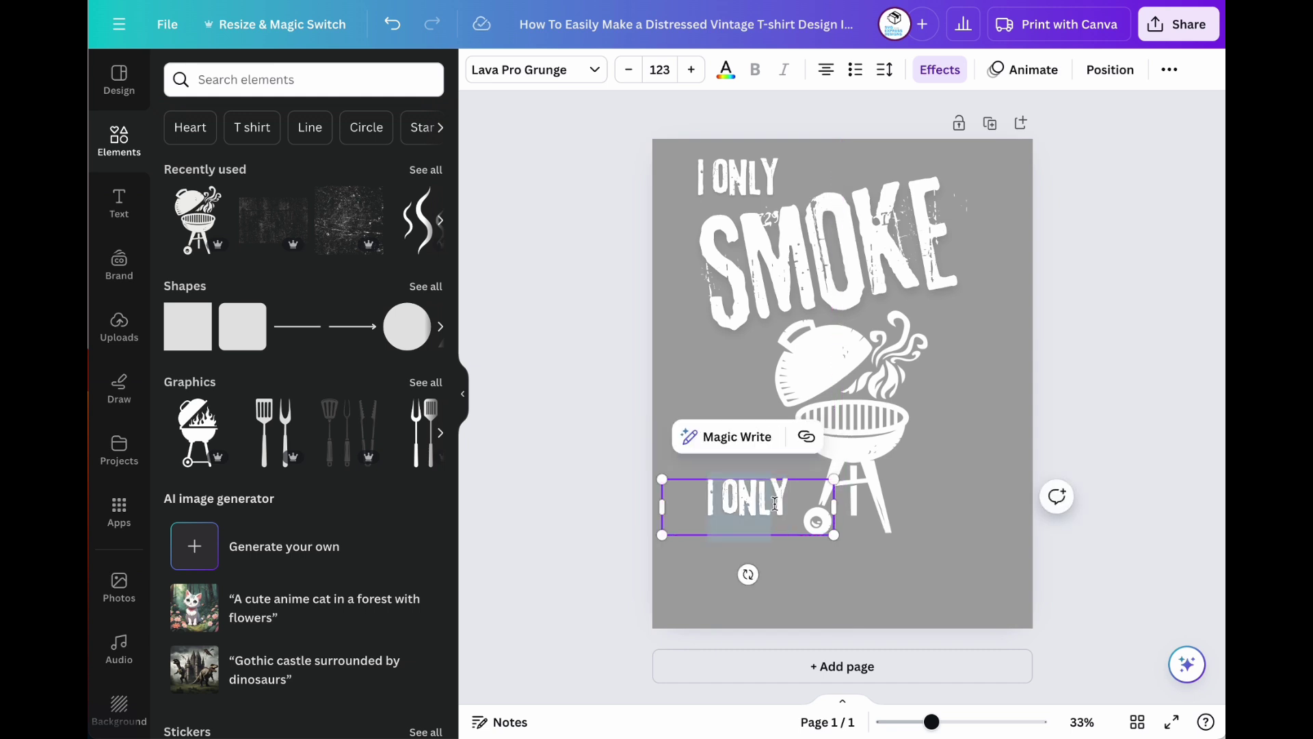
pyautogui.doubleClick(779, 502)
pyautogui.write('THE')
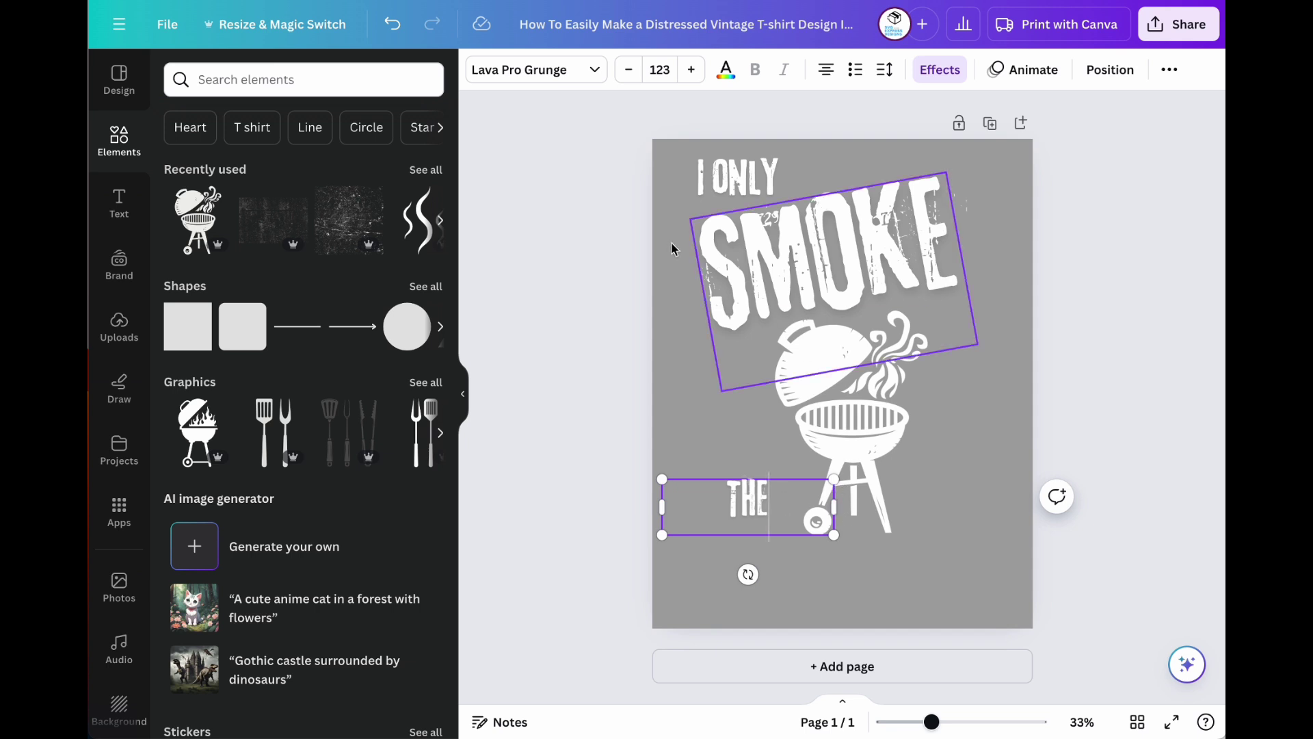
# Enlarge THE and settle it slightly lower beside the grill legs
pyautogui.click(693, 70)
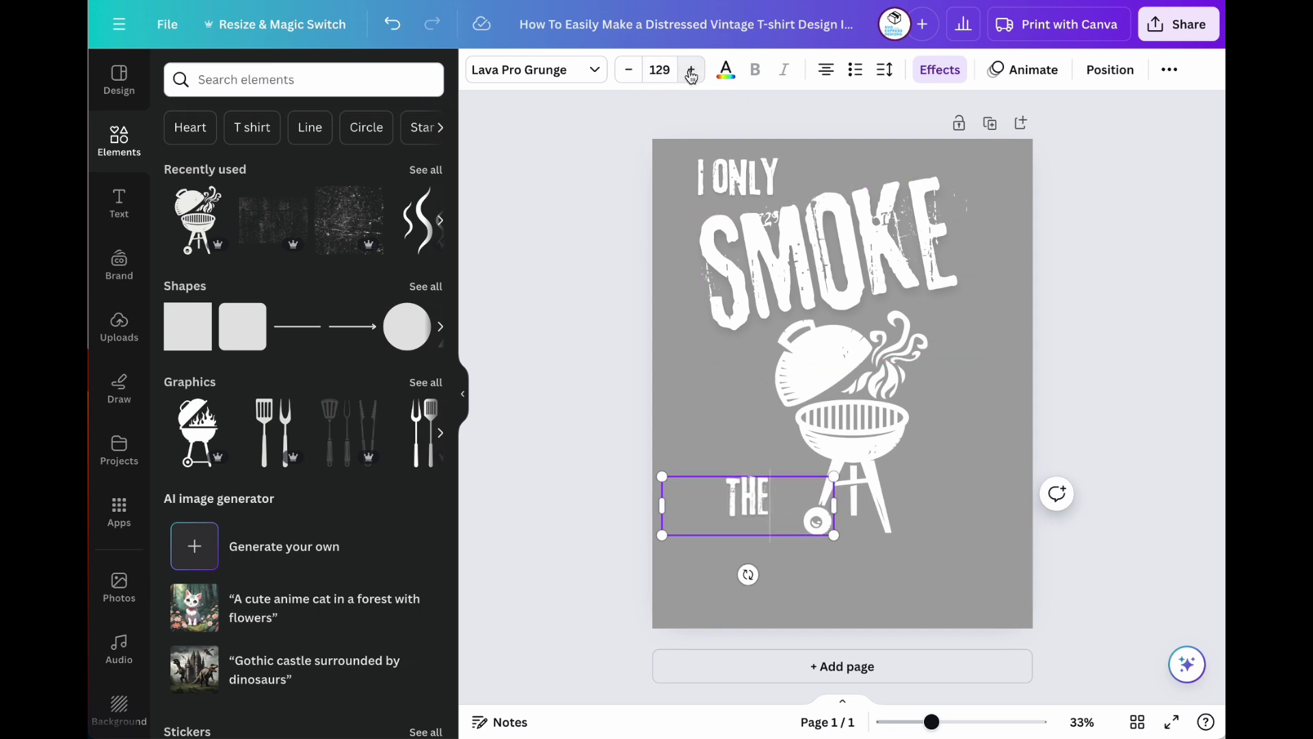
pyautogui.click(692, 69)
pyautogui.click(692, 70)
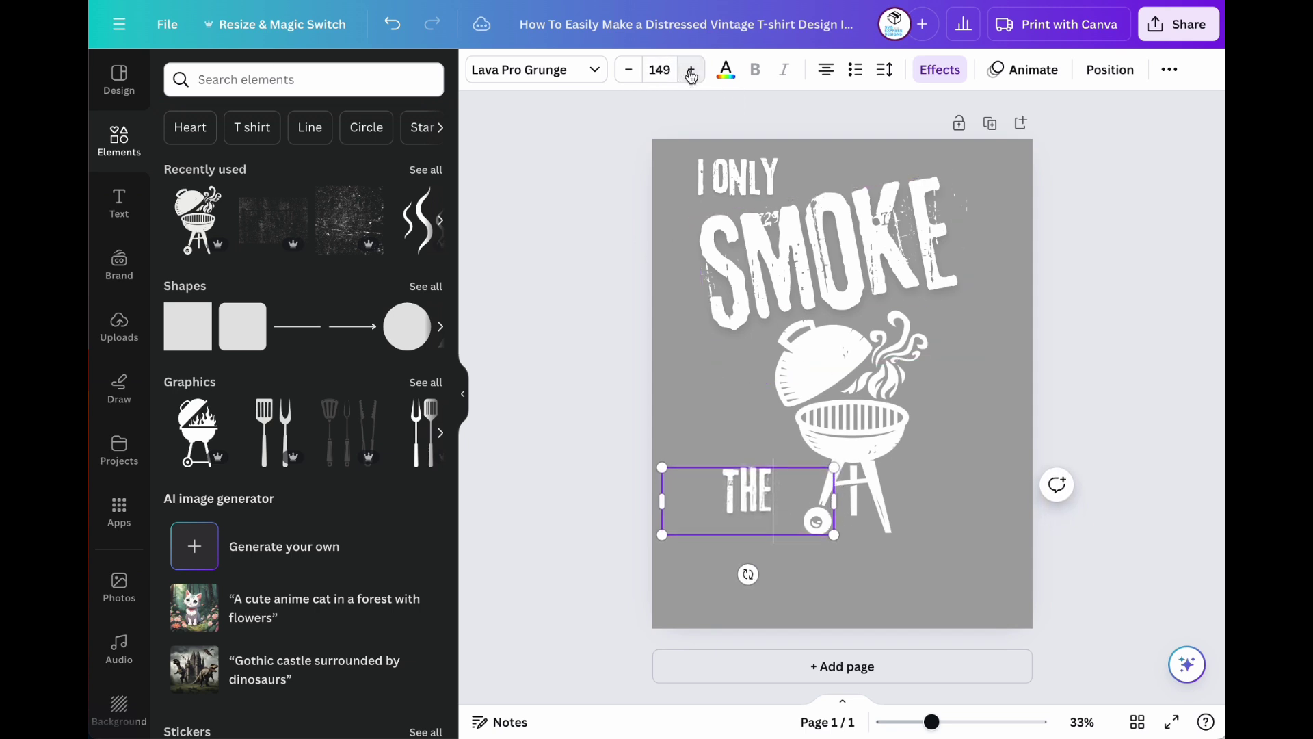
pyautogui.click(692, 70)
pyautogui.click(1004, 501)
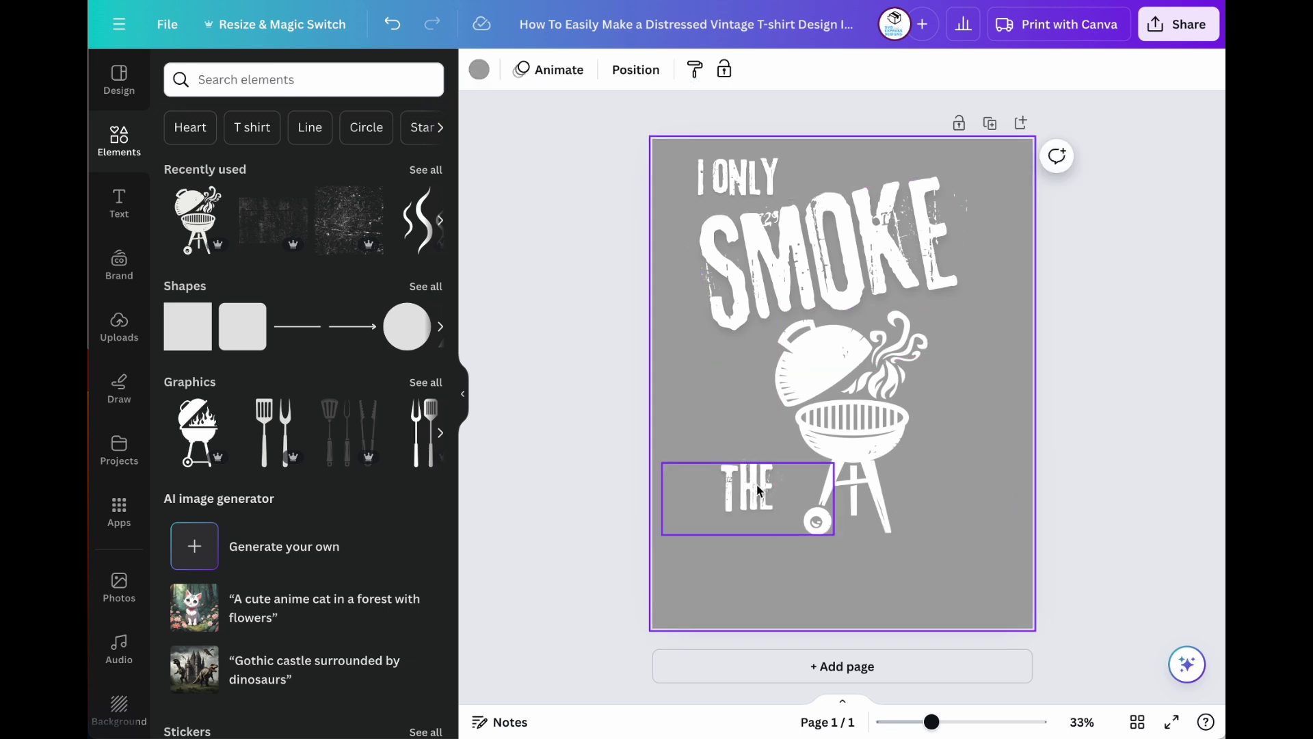
pyautogui.click(744, 501)
pyautogui.moveTo(837, 534); pyautogui.dragTo(844, 538)
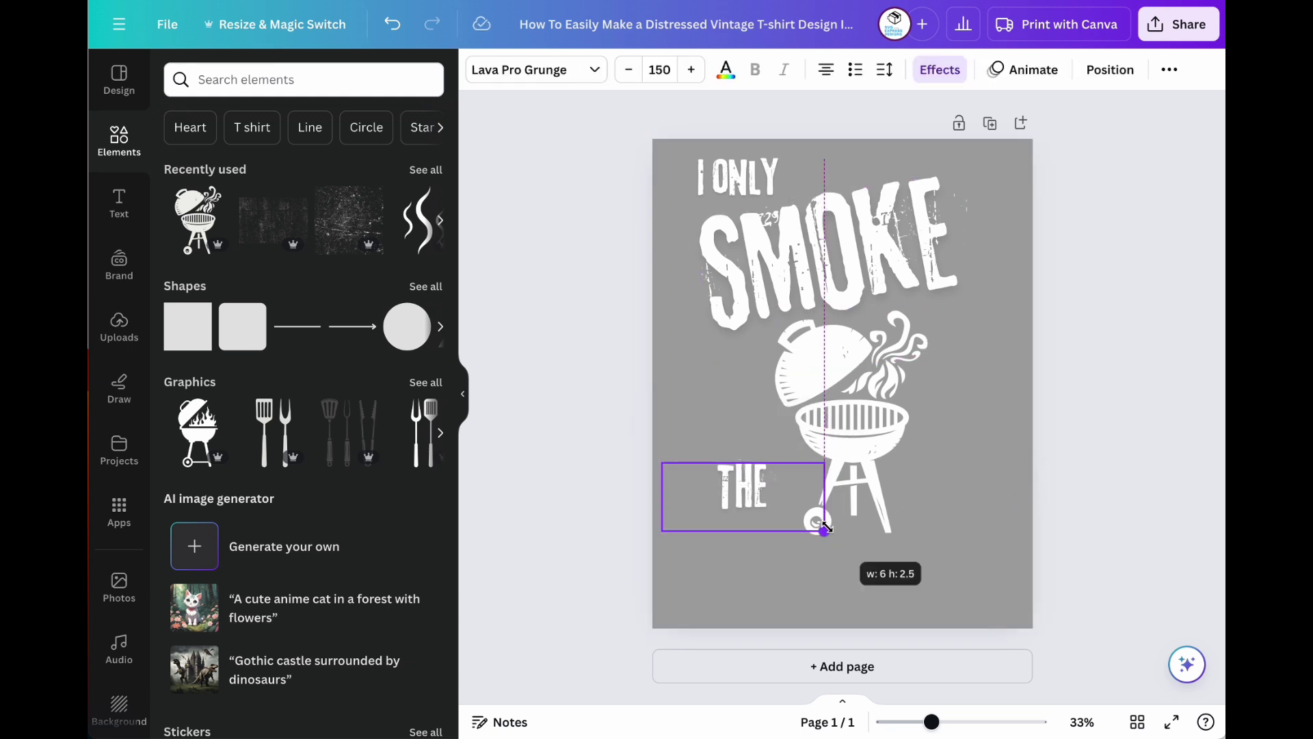
pyautogui.click(989, 468)
pyautogui.moveTo(752, 489); pyautogui.dragTo(759, 504)
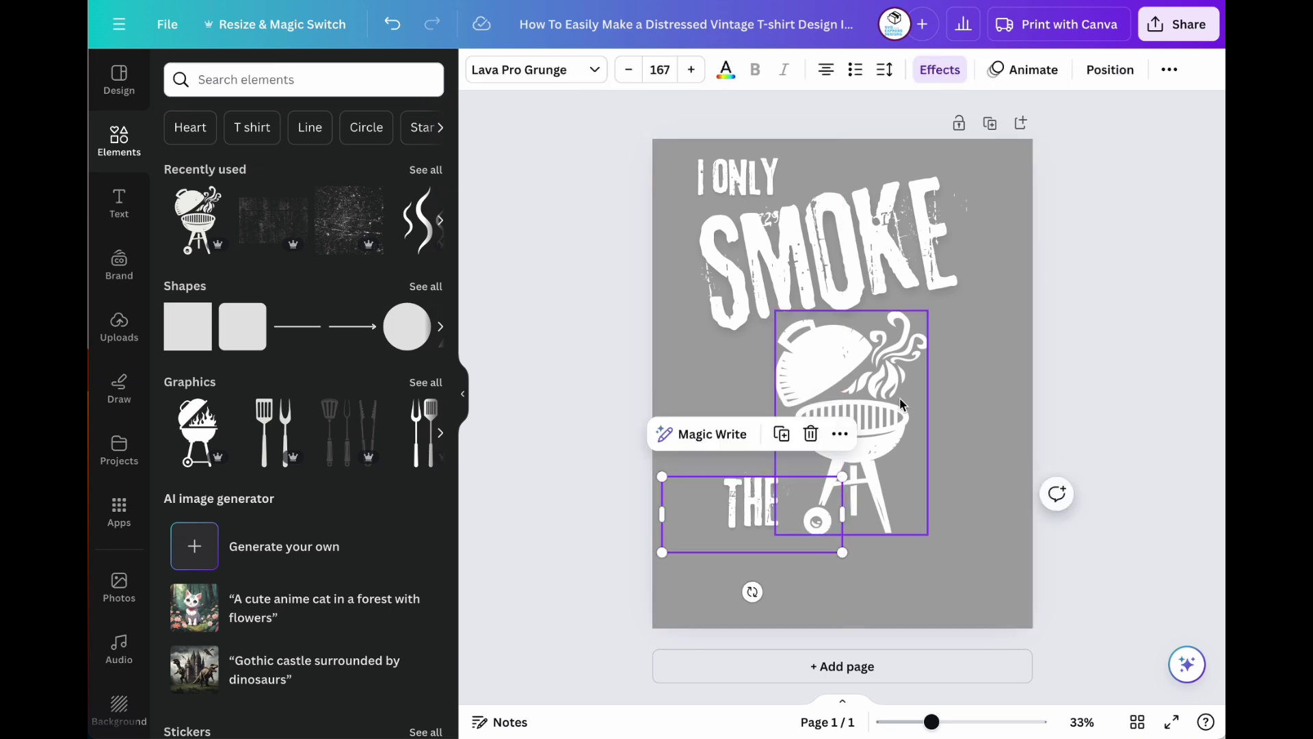
pyautogui.click(950, 509)
# Duplicate THE below the grill, rewrite it as GOOD STUFF, and widen its box
pyautogui.click(752, 513)
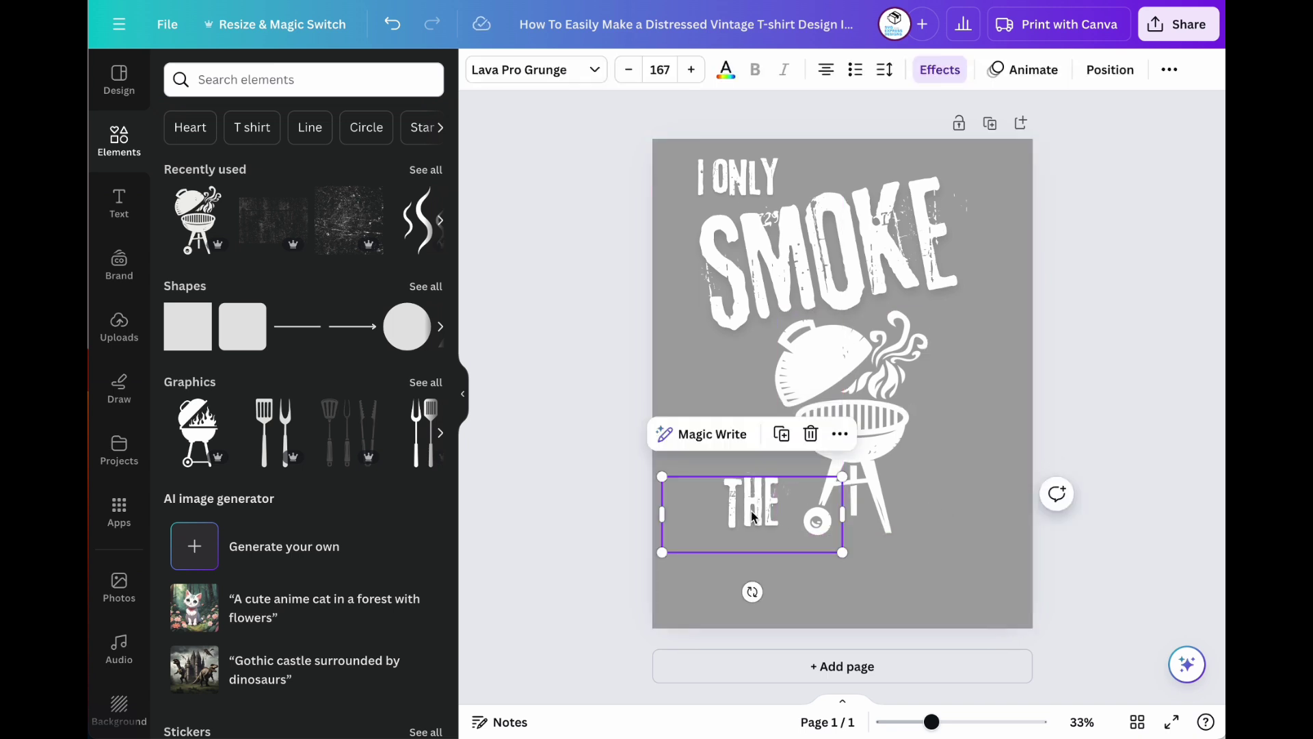
pyautogui.click(782, 435)
pyautogui.moveTo(765, 518); pyautogui.dragTo(765, 587)
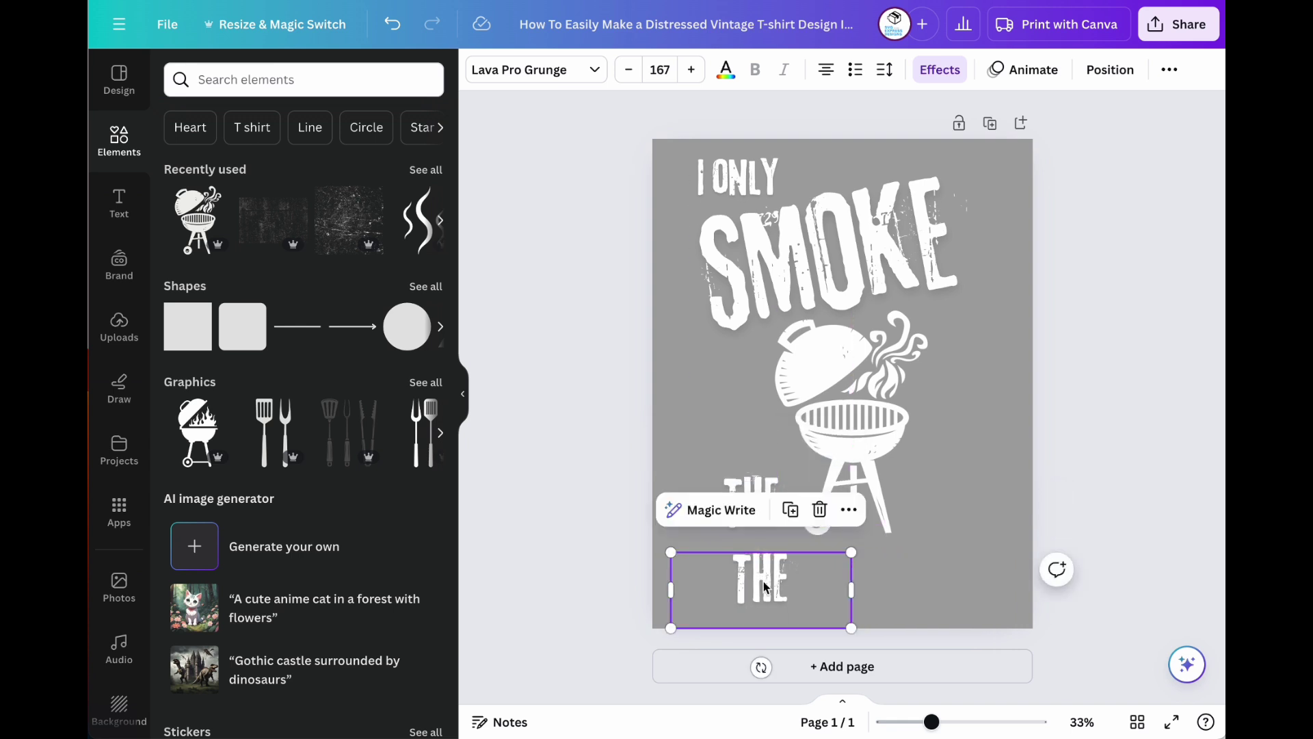
pyautogui.doubleClick(764, 587)
pyautogui.moveTo(851, 592); pyautogui.dragTo(994, 591)
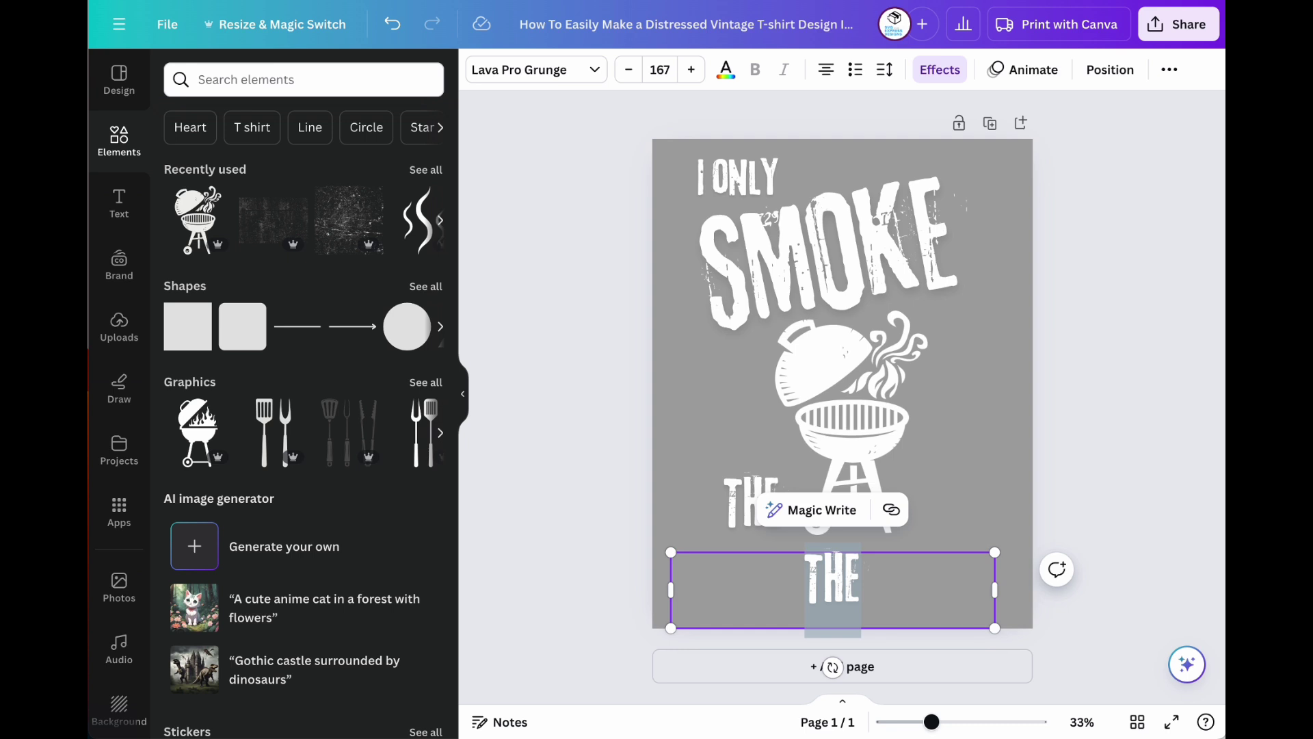
pyautogui.write('GOOD')
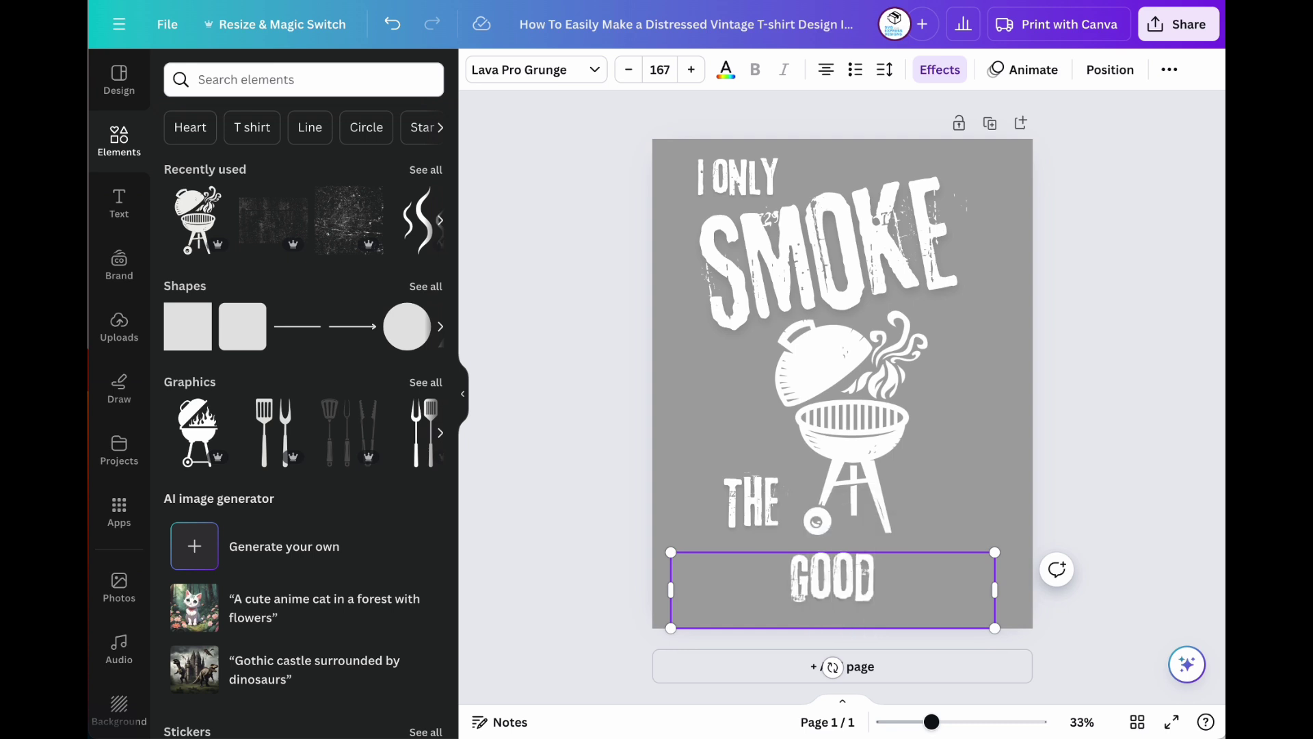
pyautogui.write(' STUFF')
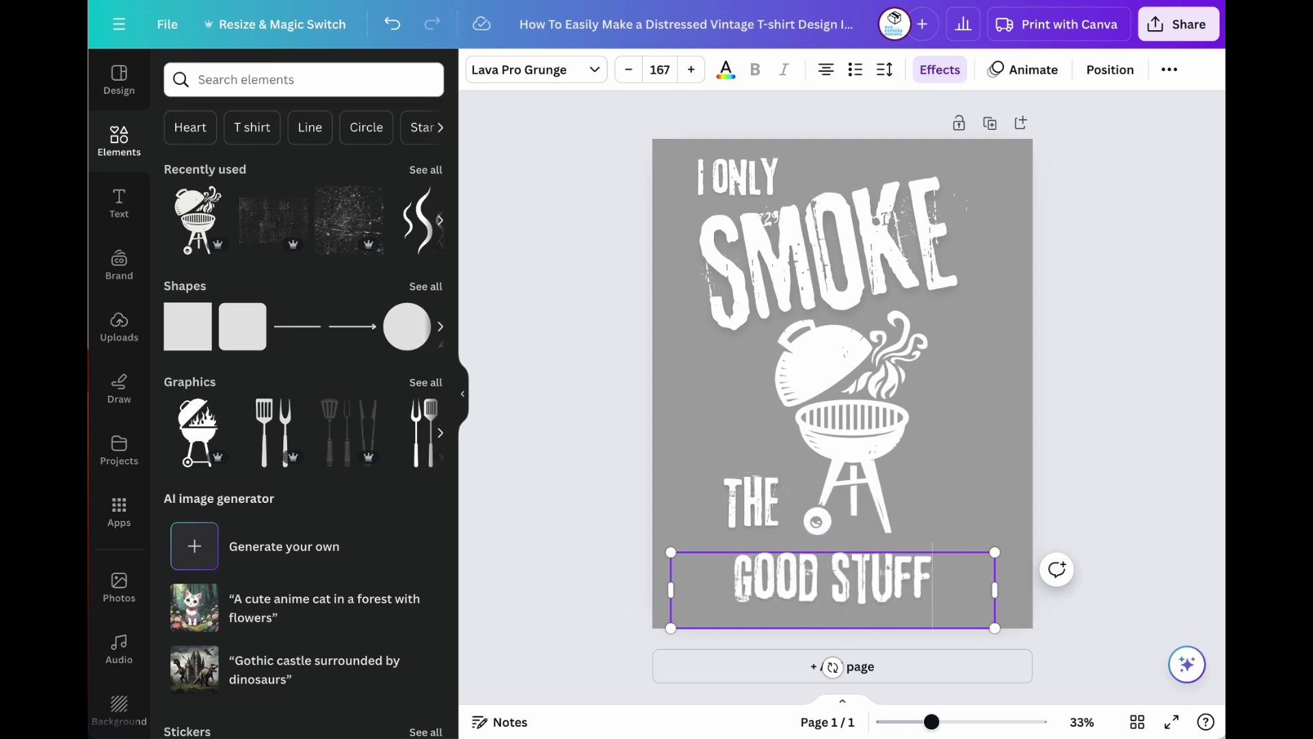
# Raise GOOD STUFF's font size to 211 and nudge it slightly lower
pyautogui.click(691, 70)
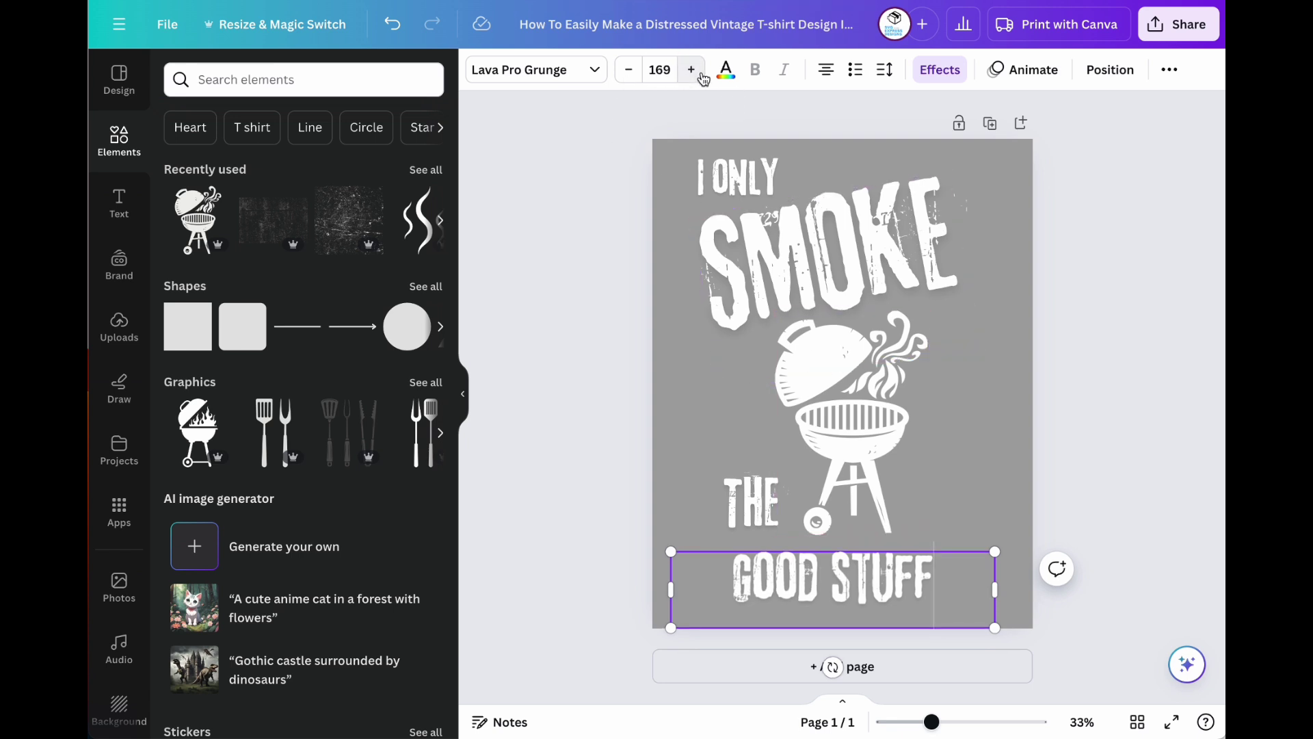
pyautogui.click(690, 70)
pyautogui.click(690, 70)
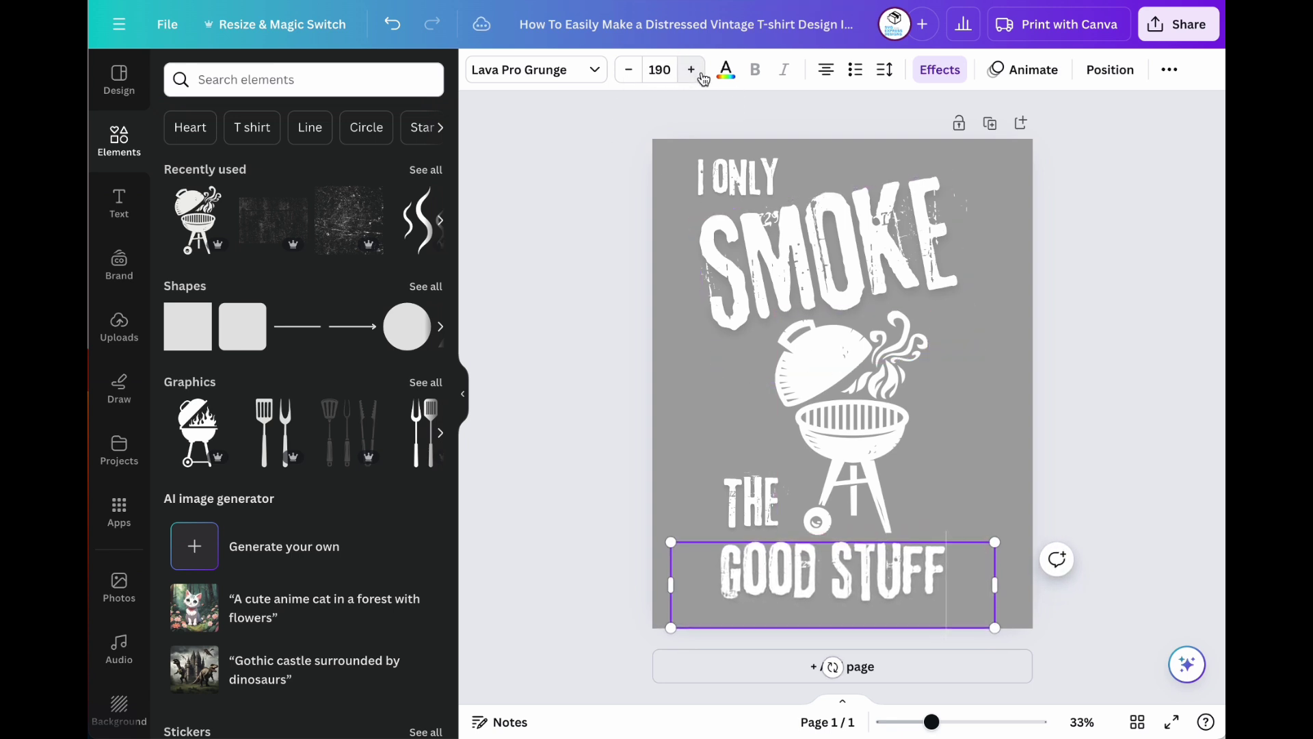
pyautogui.click(691, 70)
pyautogui.click(691, 70)
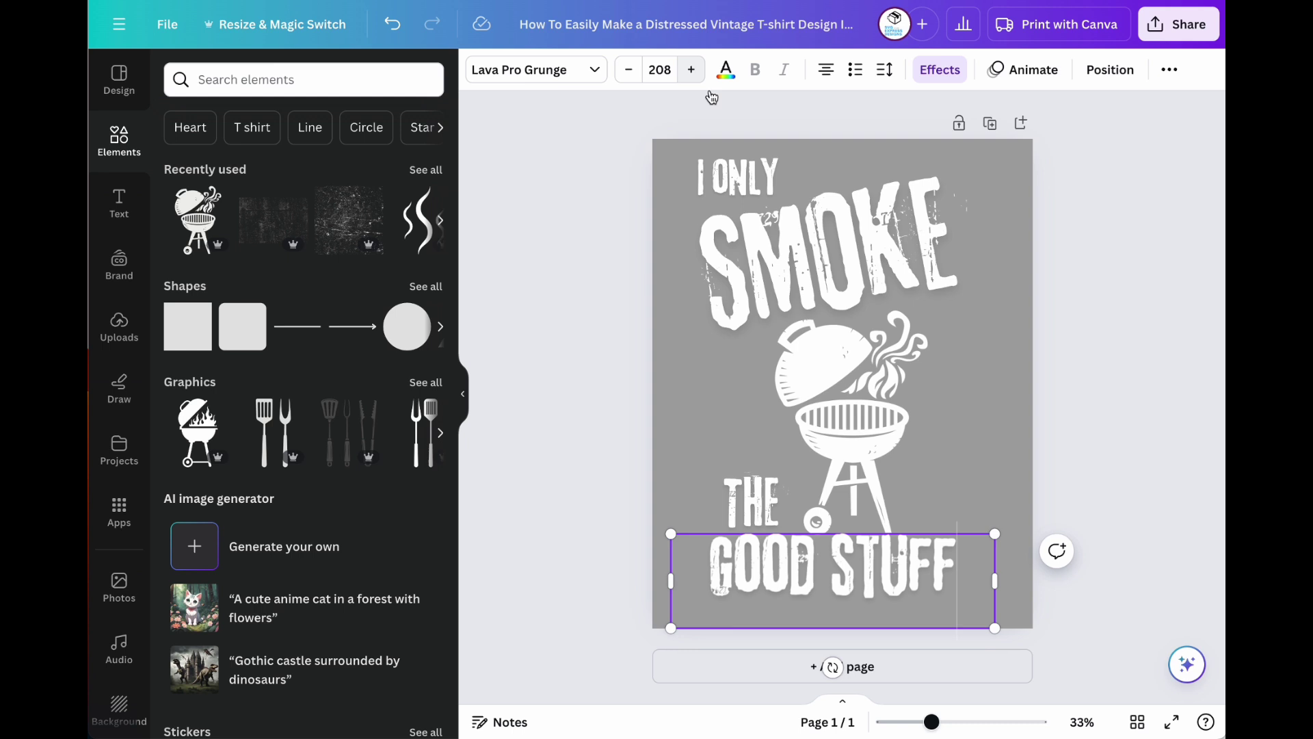
pyautogui.click(690, 70)
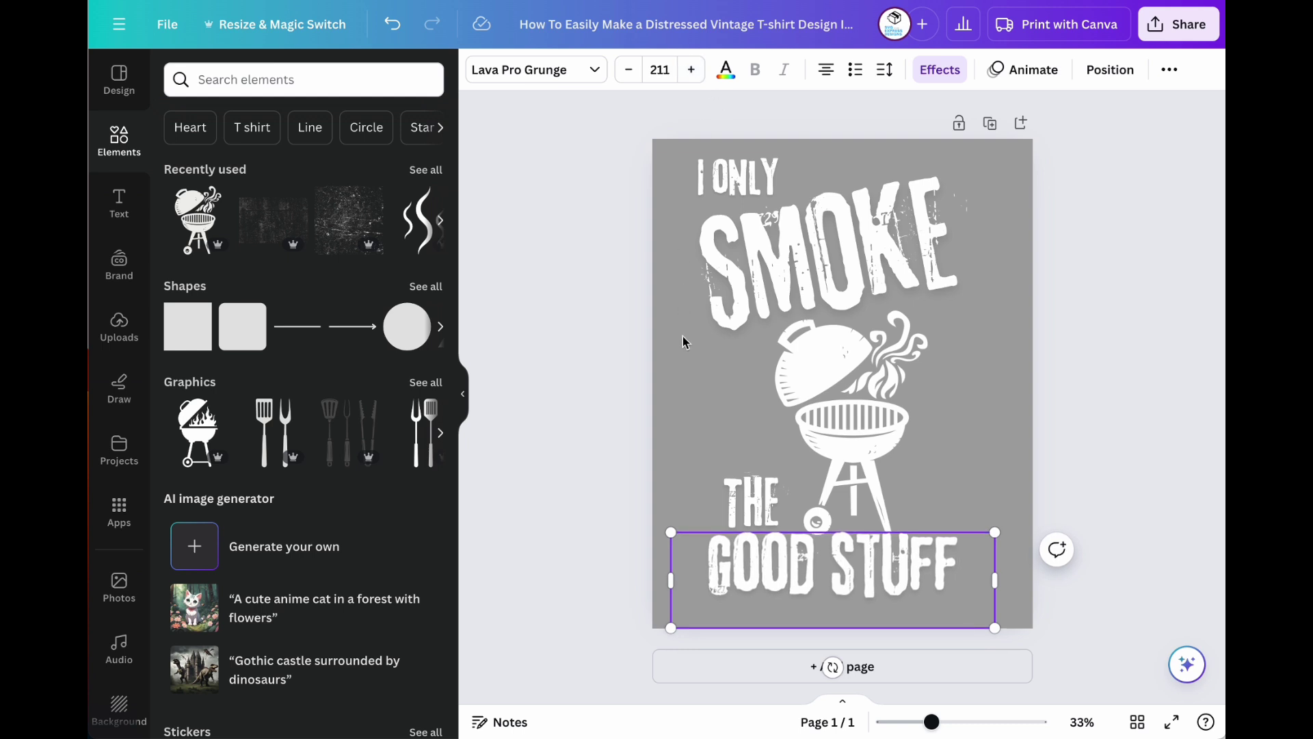
pyautogui.click(688, 396)
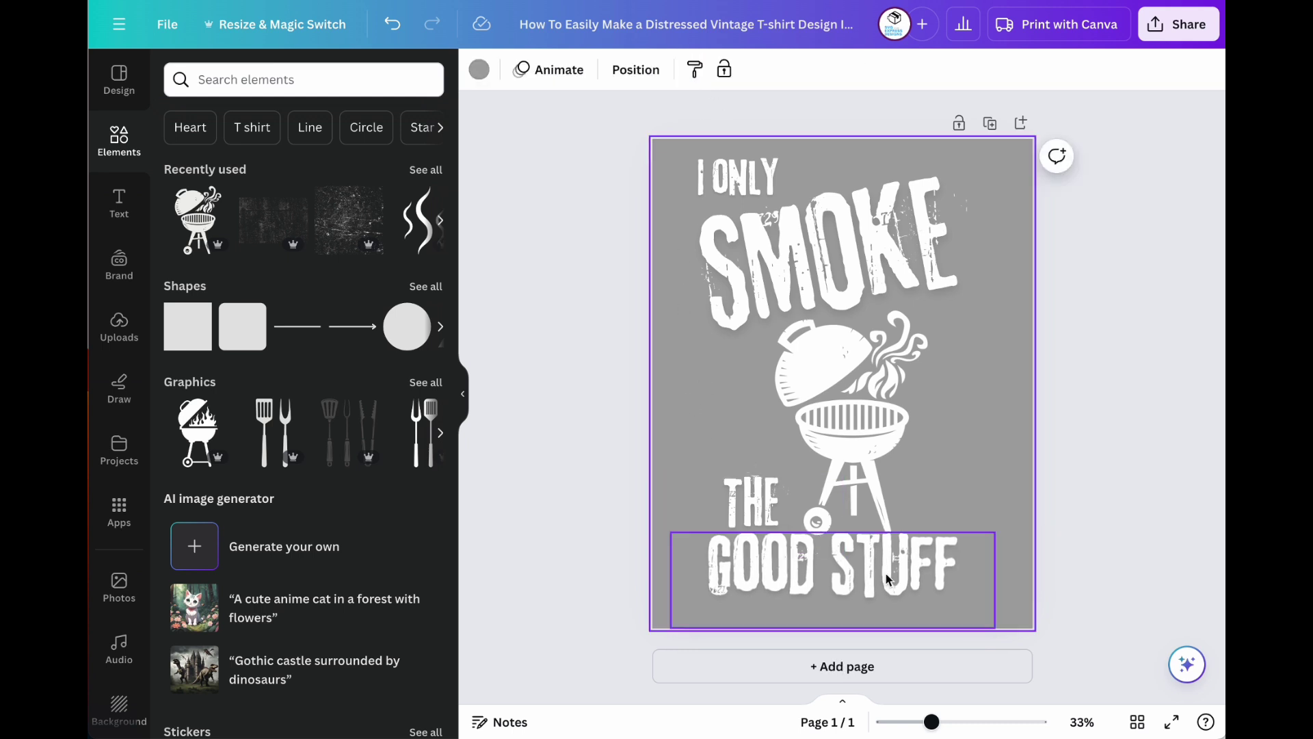
pyautogui.moveTo(888, 580); pyautogui.dragTo(893, 587)
pyautogui.click(969, 405)
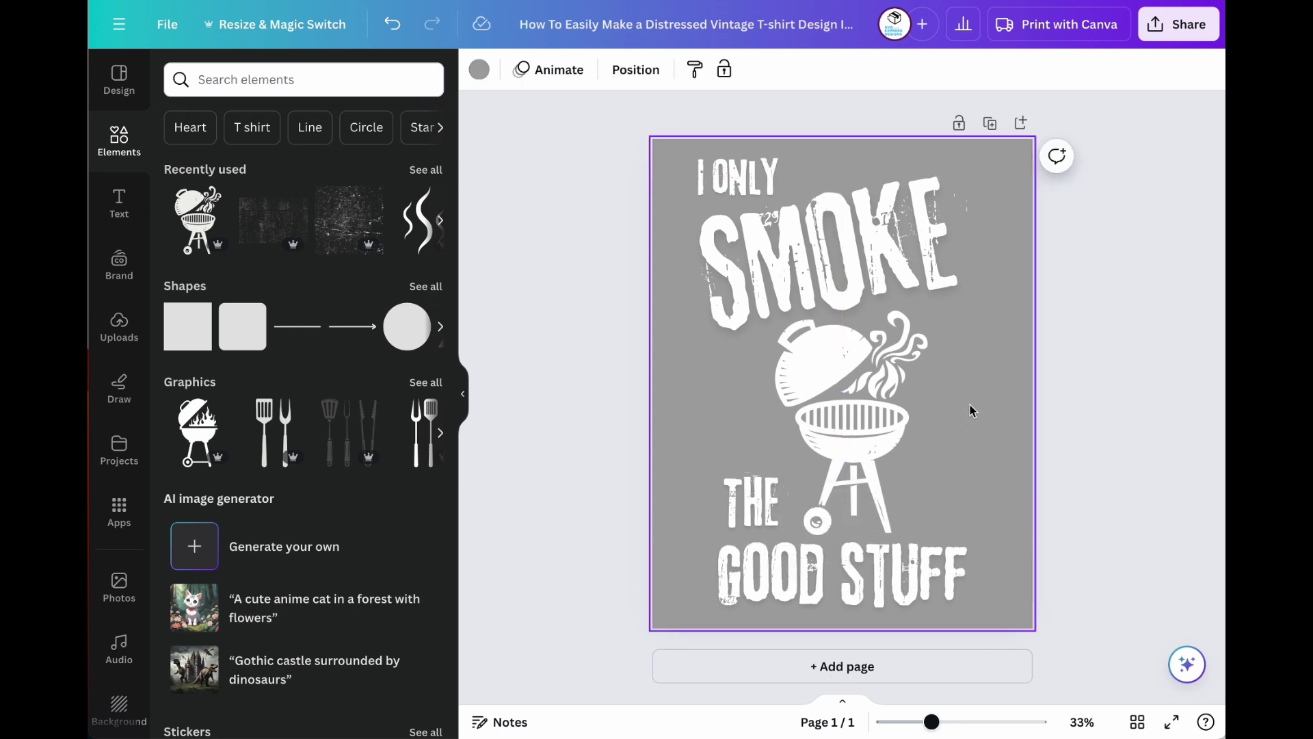
# Add white smoke wisps right of the grill, shrunk and tilted clockwise
pyautogui.click(419, 221)
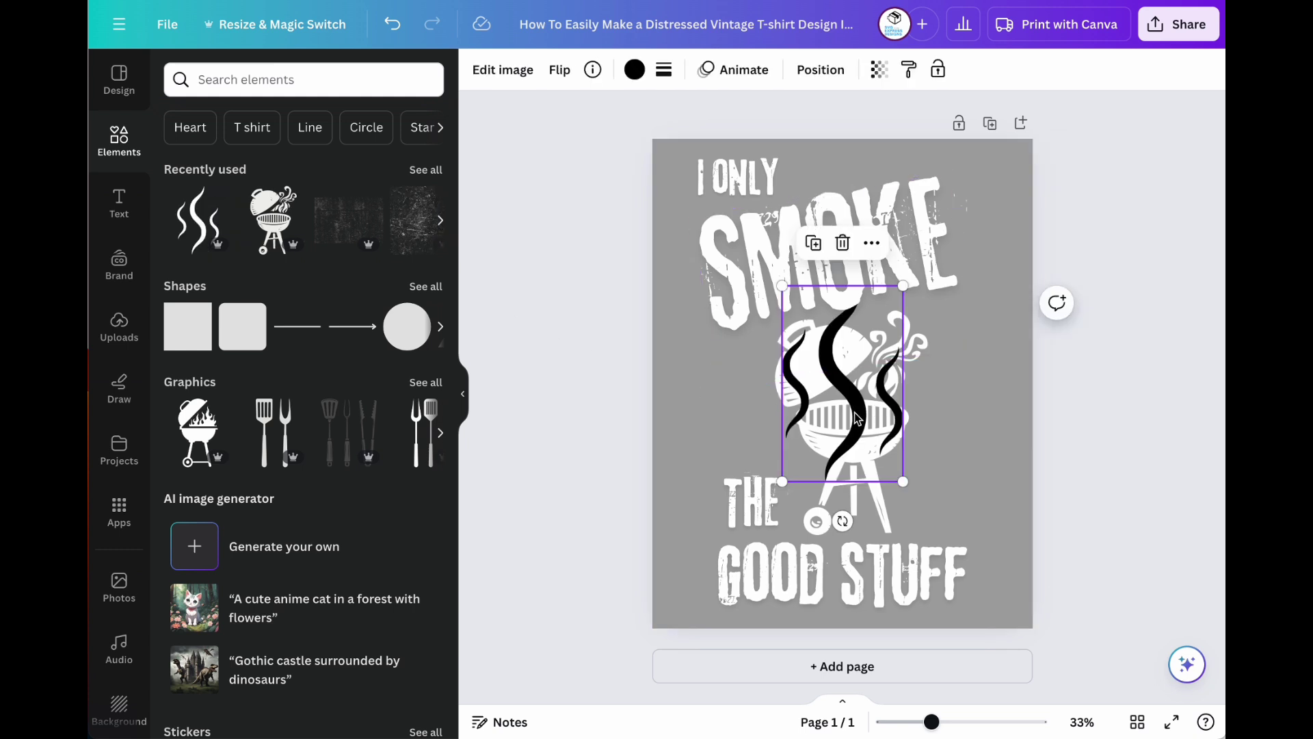
pyautogui.click(634, 69)
pyautogui.click(329, 175)
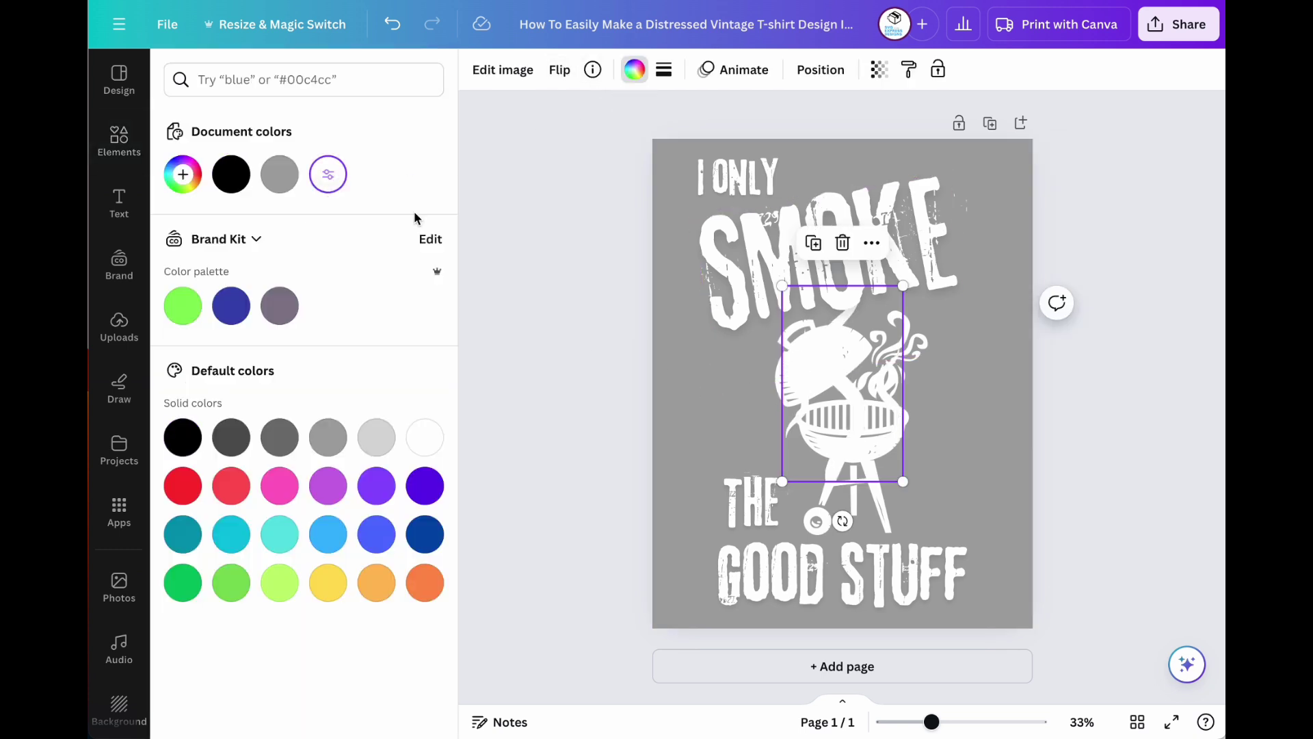
pyautogui.moveTo(860, 432); pyautogui.dragTo(944, 436)
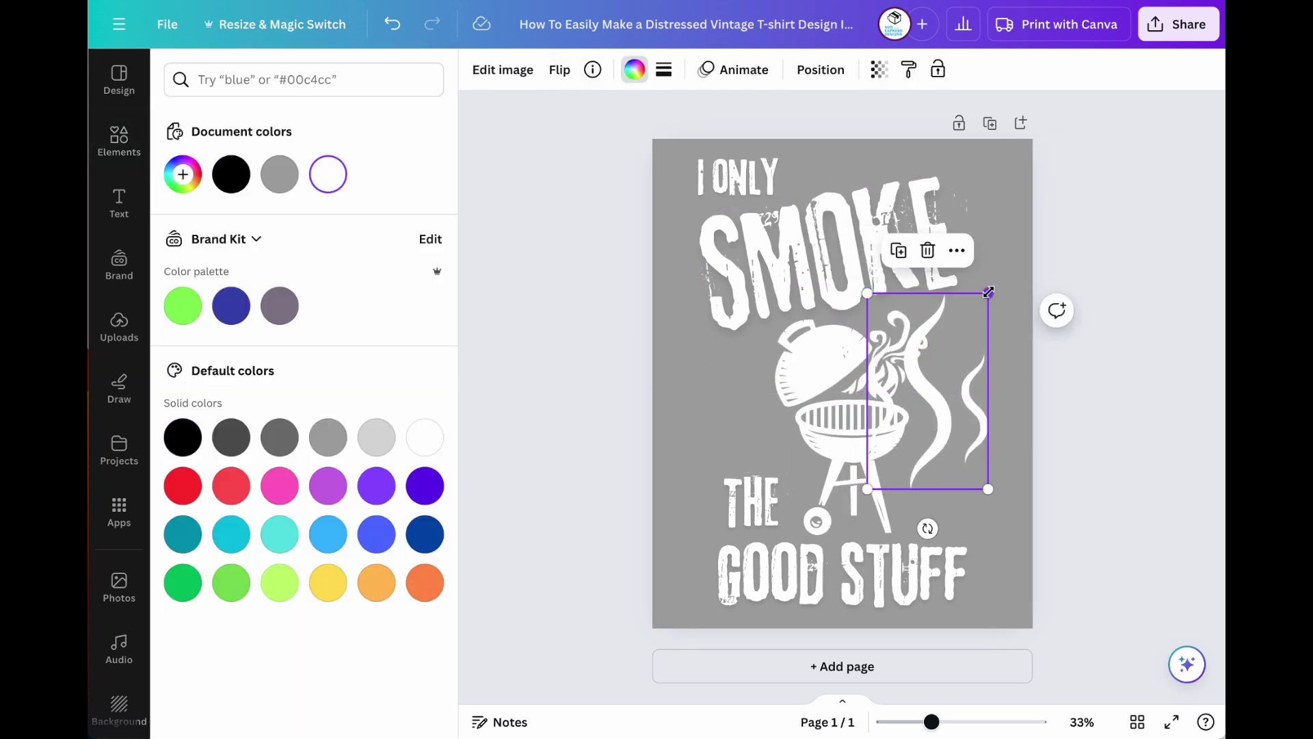
pyautogui.moveTo(988, 293); pyautogui.dragTo(945, 363)
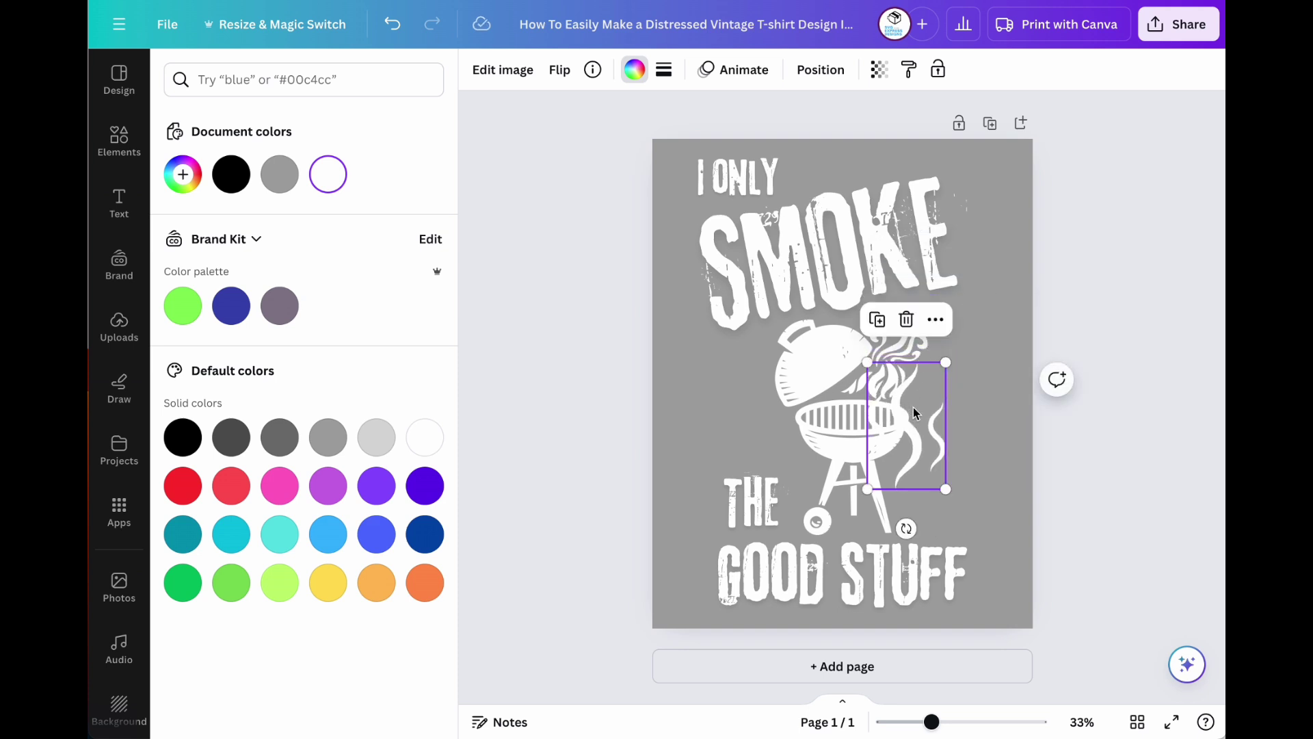
pyautogui.moveTo(913, 407); pyautogui.dragTo(962, 429)
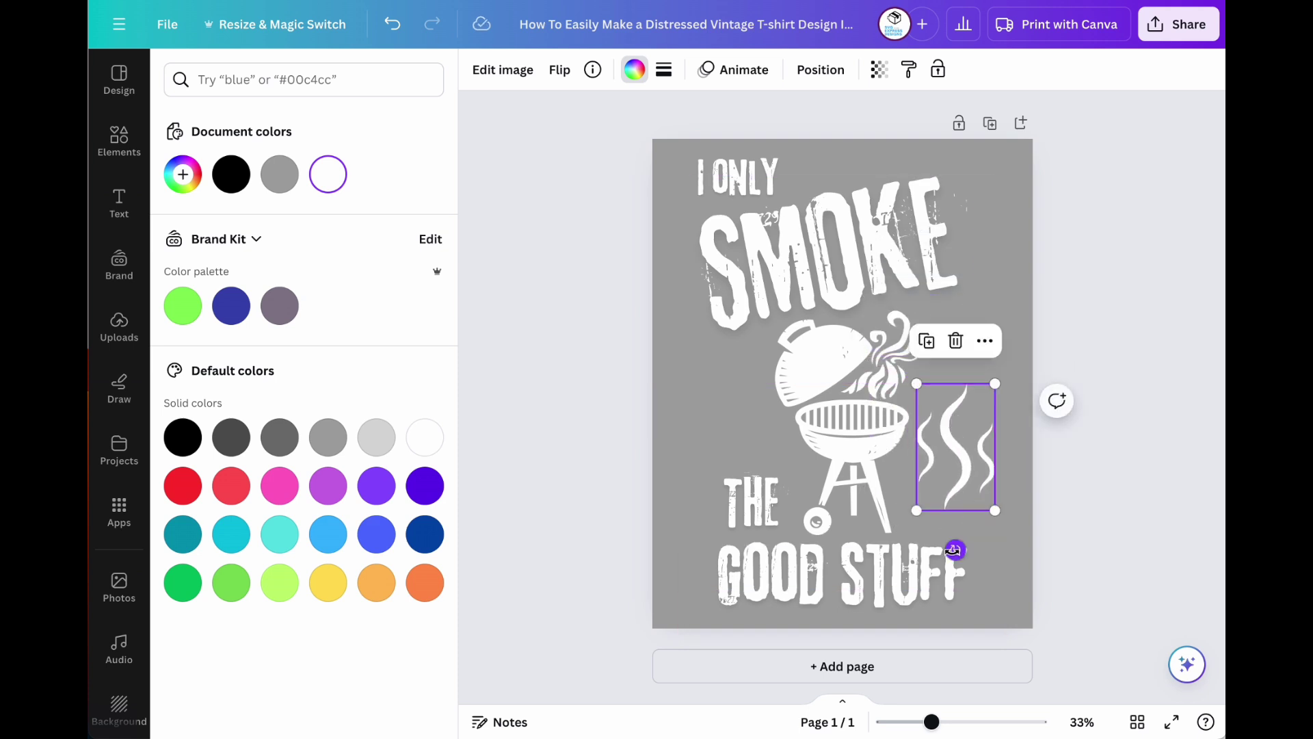
pyautogui.moveTo(955, 551)
pyautogui.mouseDown()
pyautogui.moveTo(997, 442)
pyautogui.moveTo(989, 419)
pyautogui.moveTo(948, 475)
pyautogui.mouseUp()
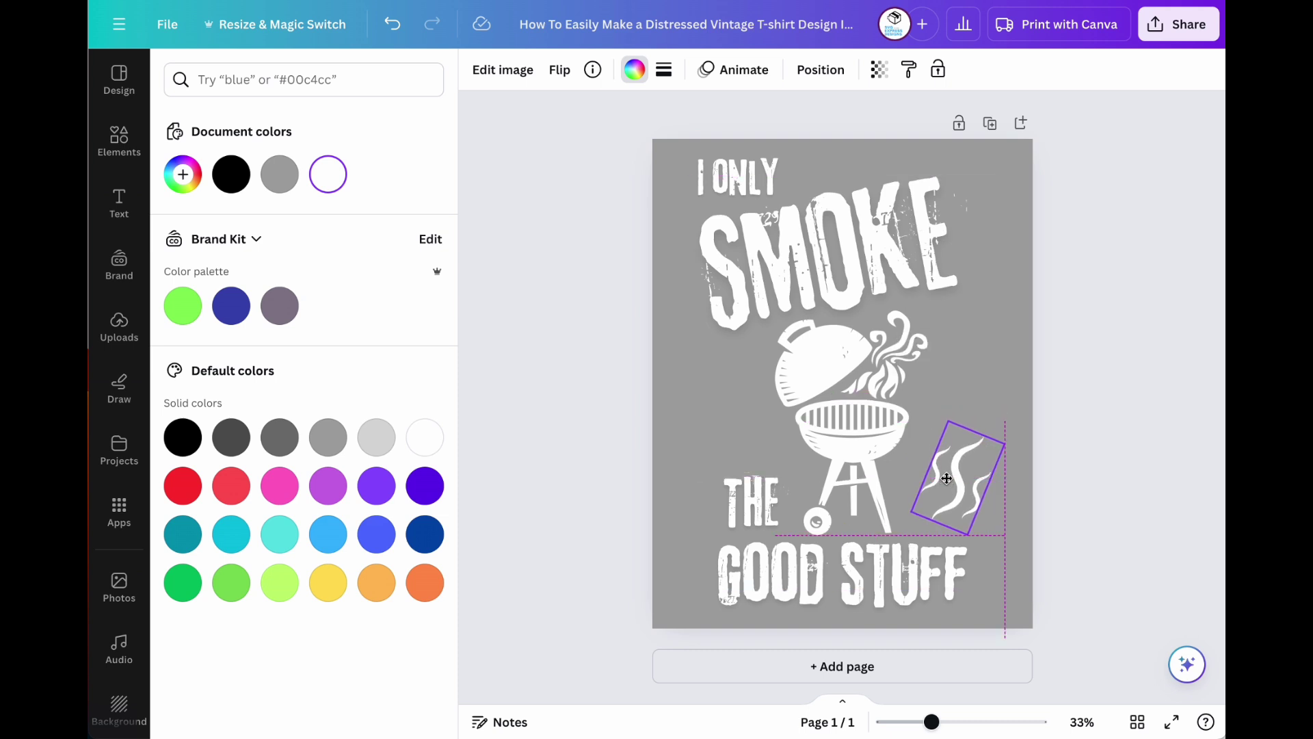
# Duplicate and flip the smoke, placing the copy left of the grill tilted the other way
pyautogui.click(930, 370)
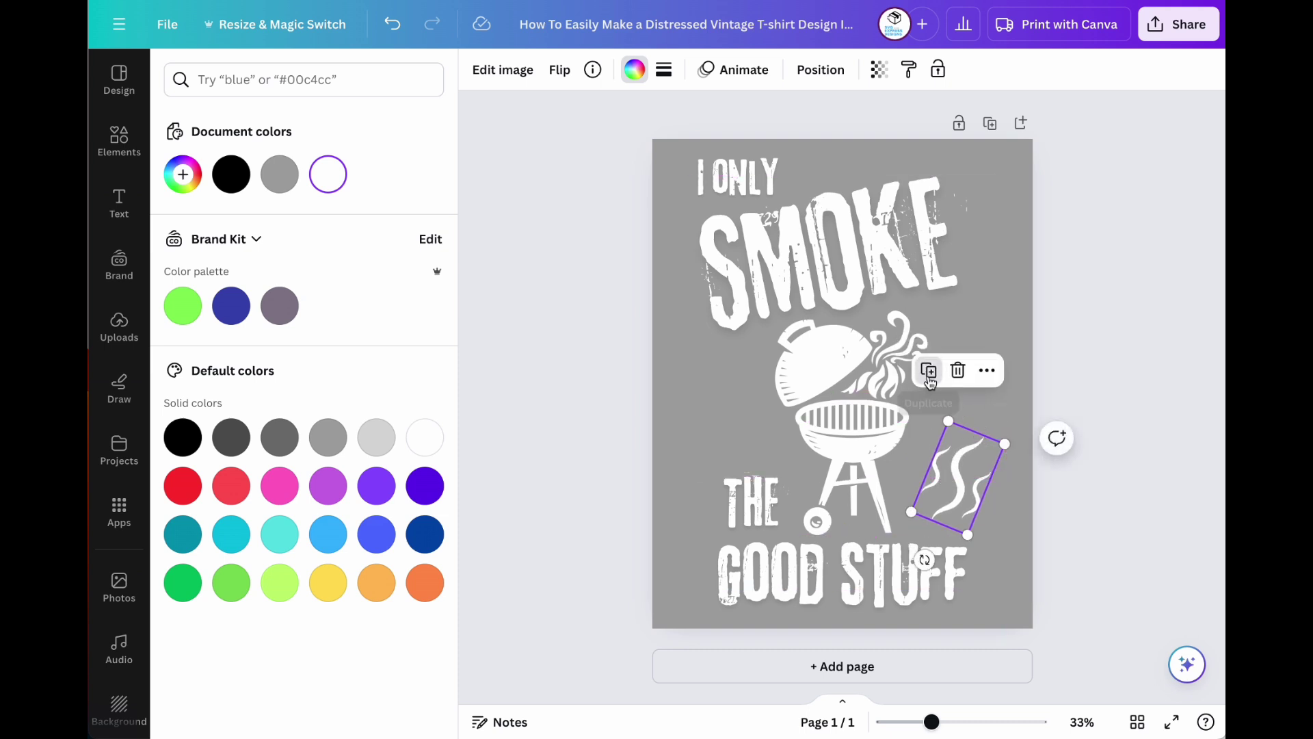
pyautogui.click(560, 69)
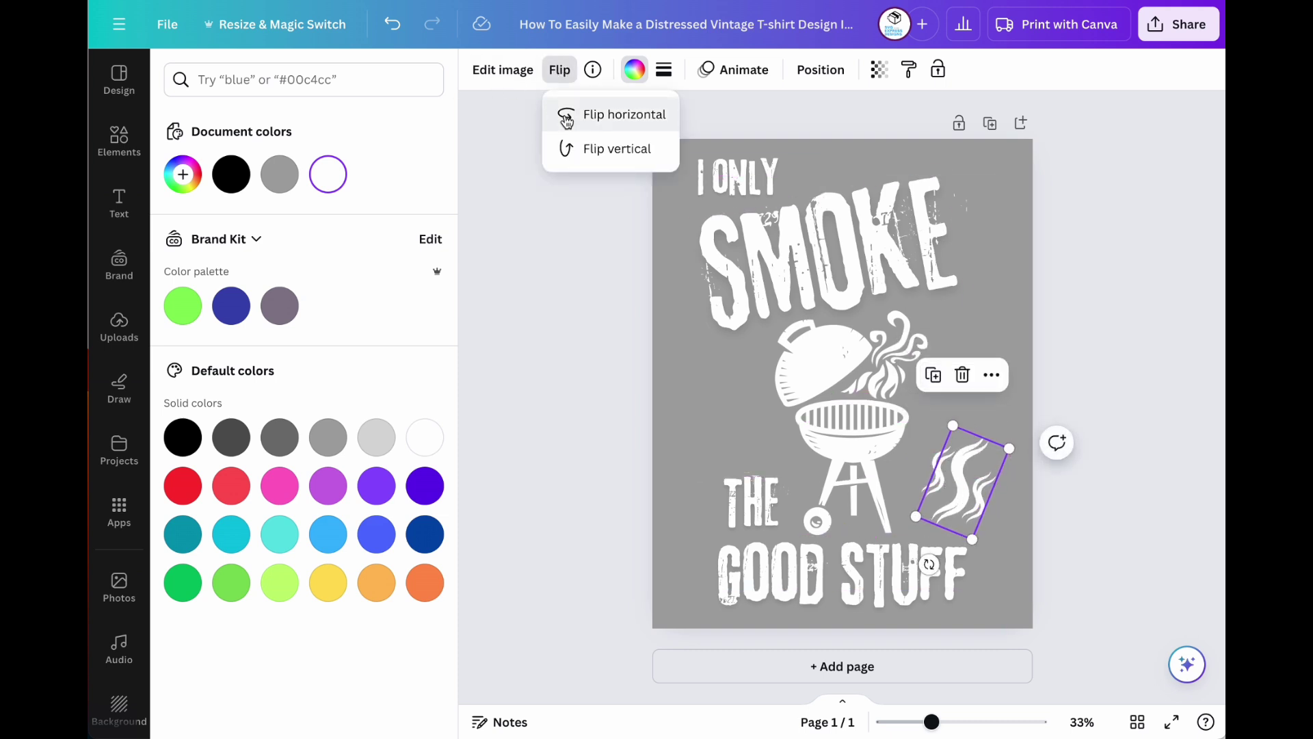
pyautogui.moveTo(950, 471); pyautogui.dragTo(730, 416)
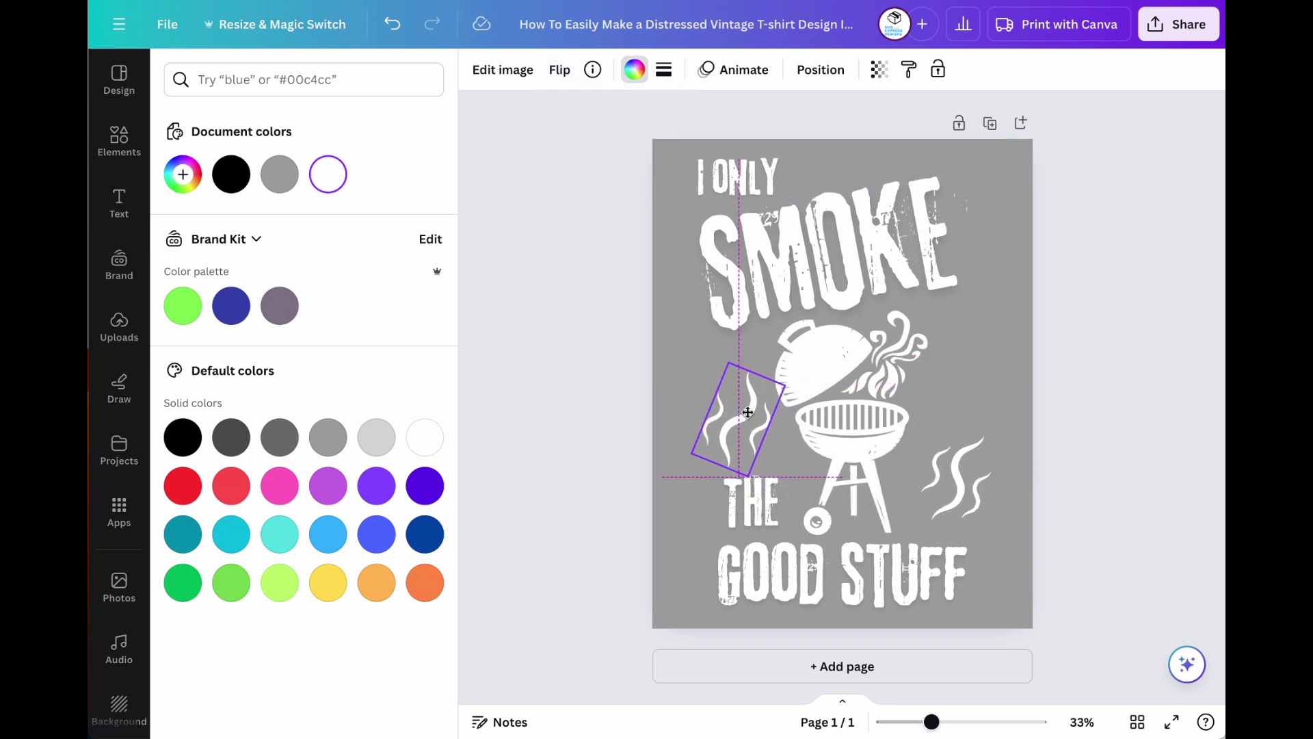
pyautogui.moveTo(704, 502); pyautogui.dragTo(765, 500)
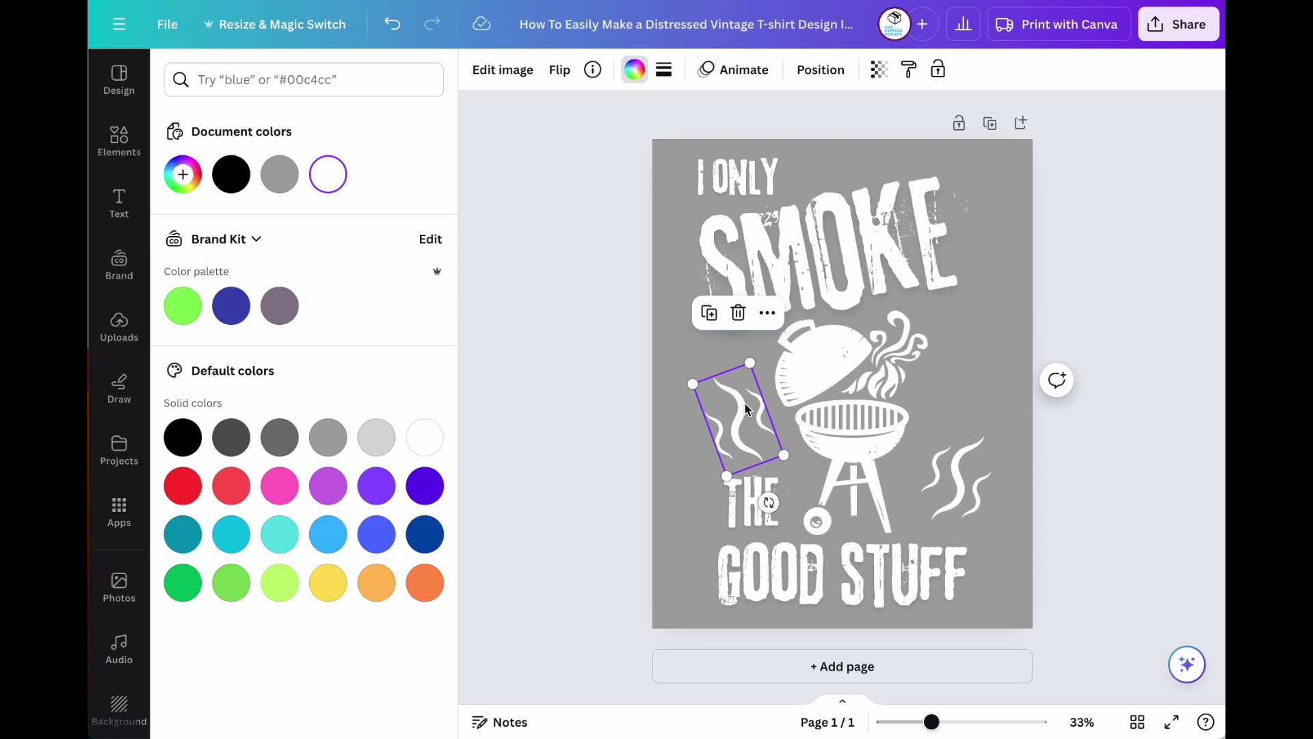
pyautogui.moveTo(745, 411); pyautogui.dragTo(737, 404)
pyautogui.click(1016, 465)
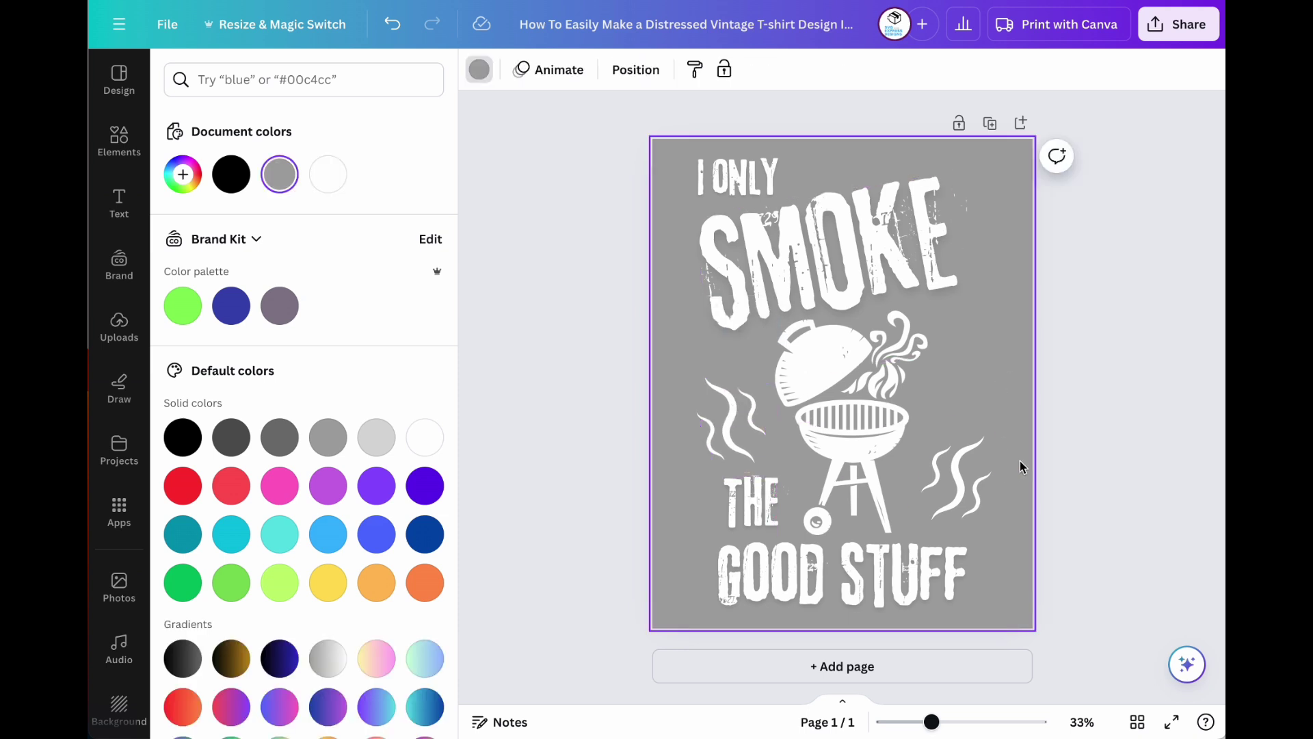
# Add a grunge texture, stretch it across the upper page width, and colour it white
pyautogui.click(119, 134)
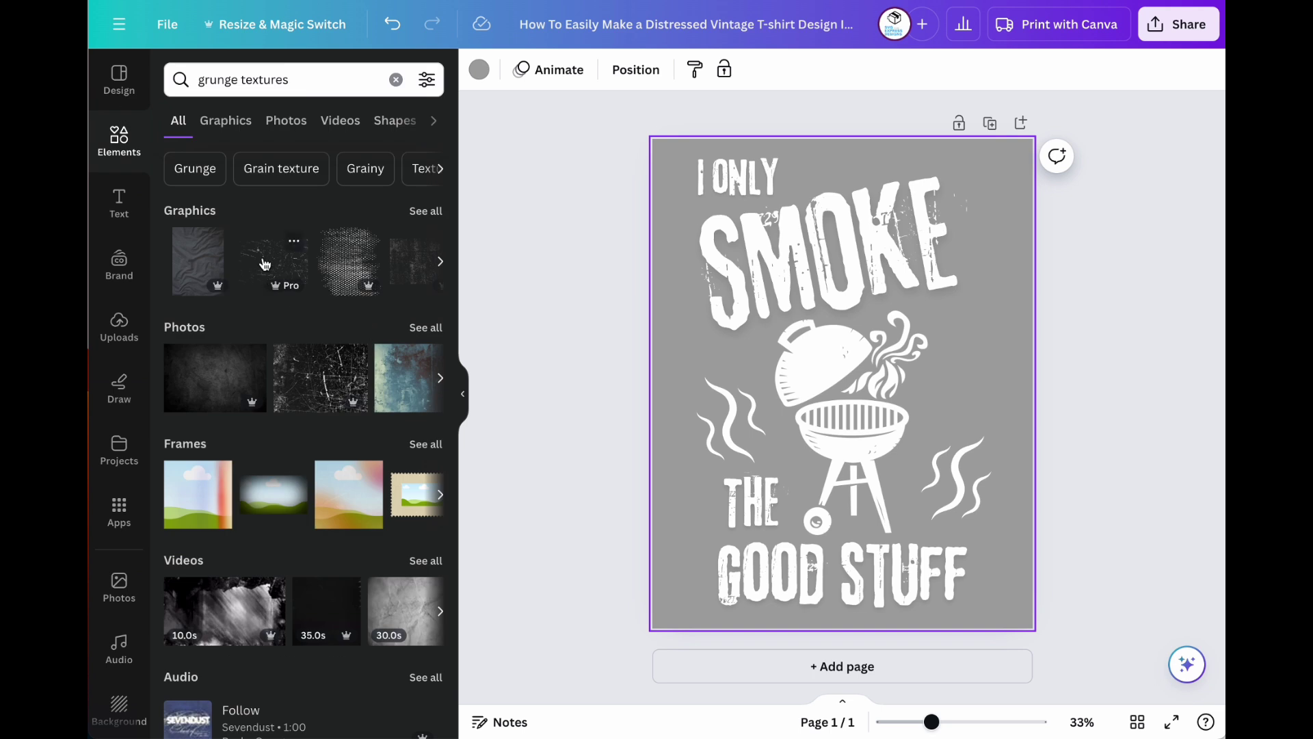
pyautogui.click(264, 265)
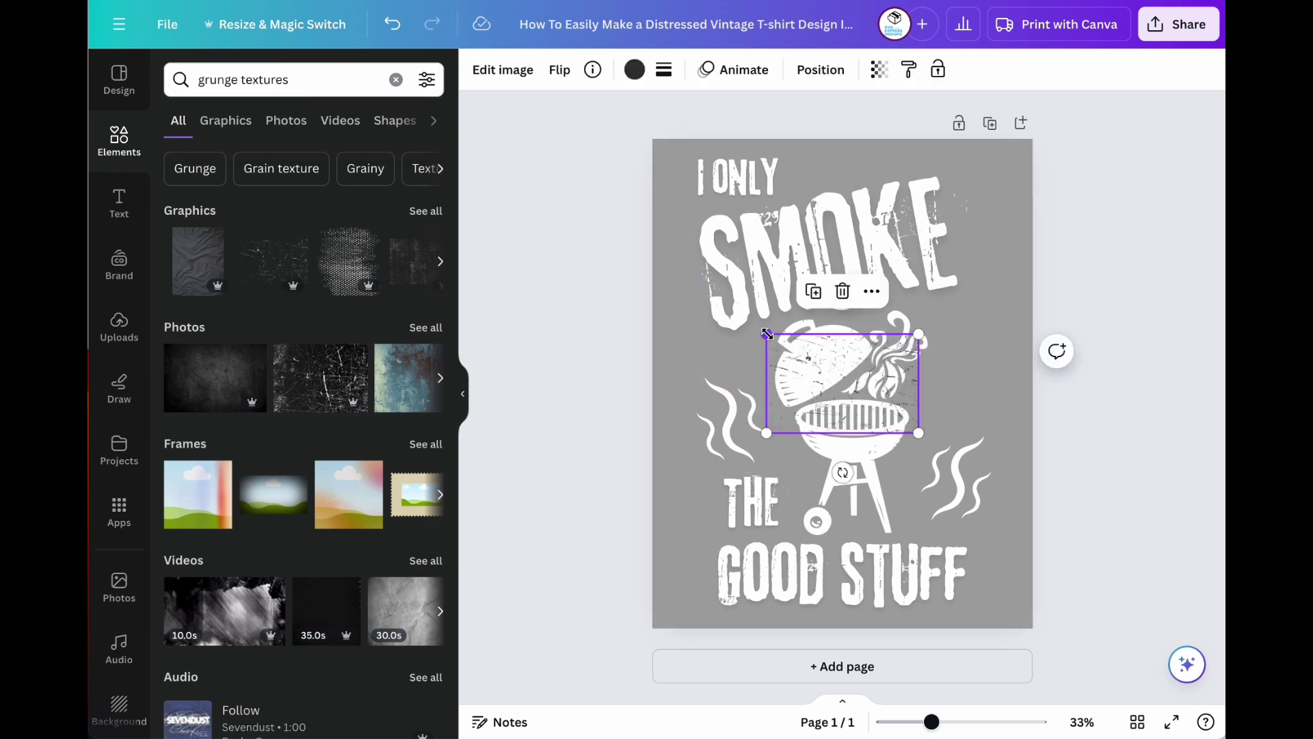
pyautogui.moveTo(767, 336); pyautogui.dragTo(567, 189)
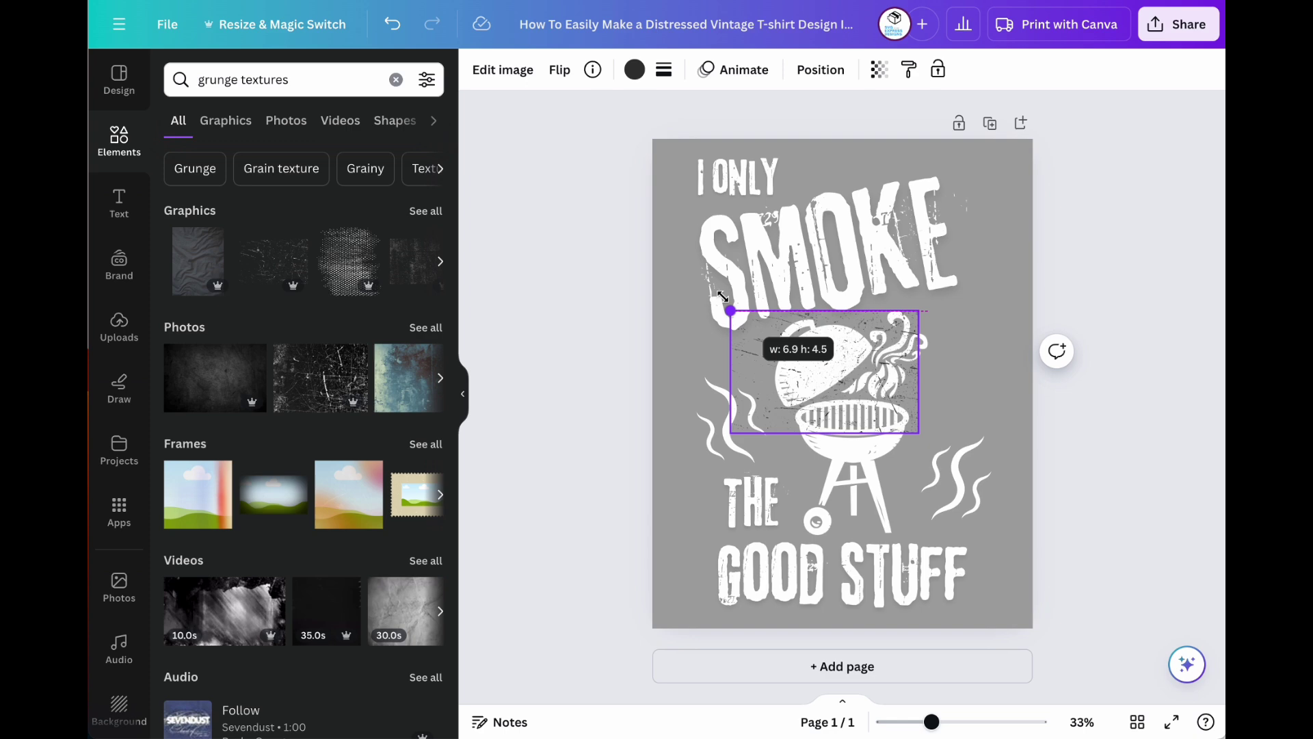
pyautogui.moveTo(840, 338); pyautogui.dragTo(860, 283)
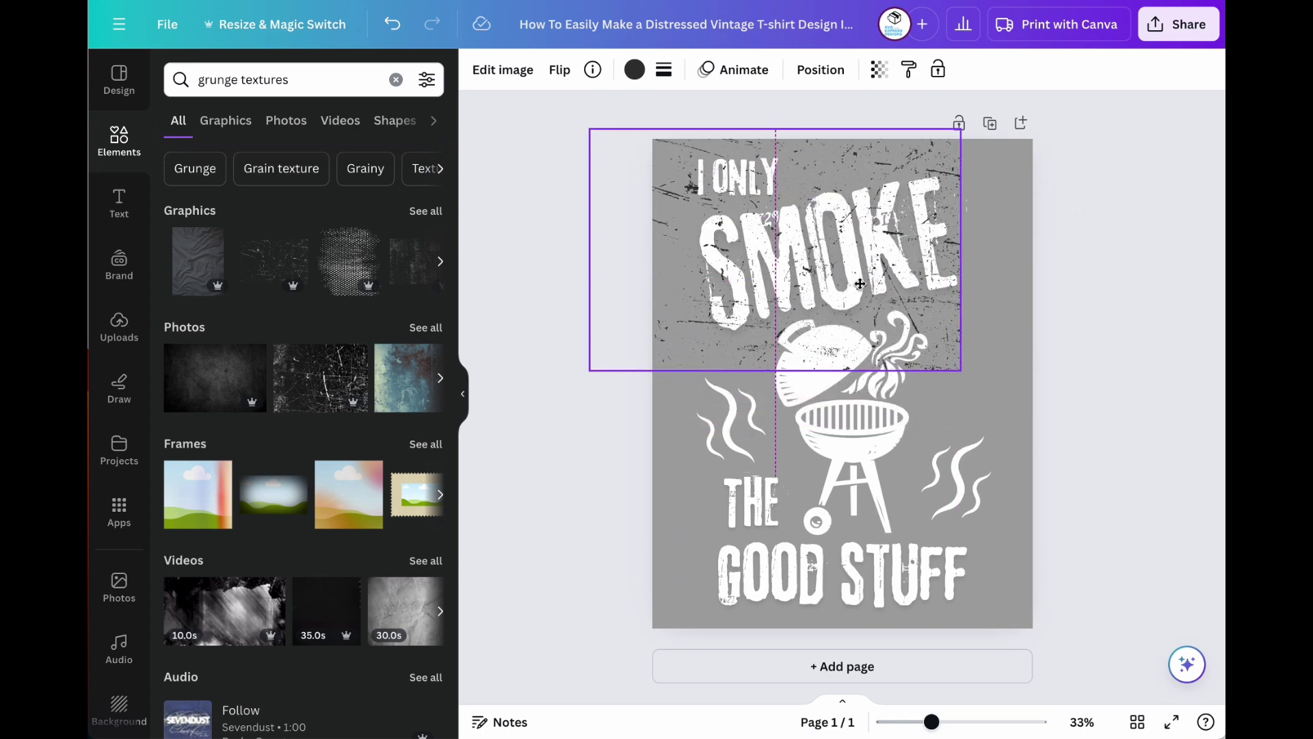
pyautogui.moveTo(960, 367); pyautogui.dragTo(1036, 421)
pyautogui.click(634, 70)
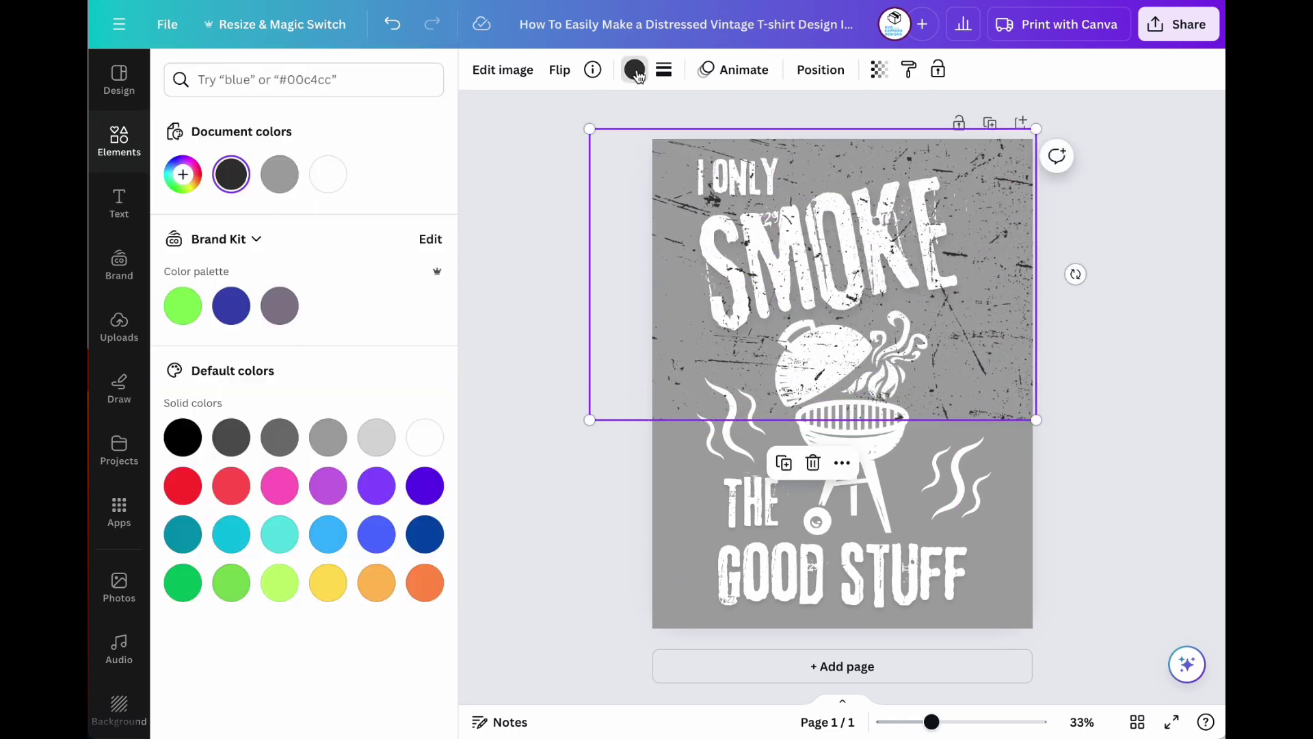
pyautogui.click(328, 176)
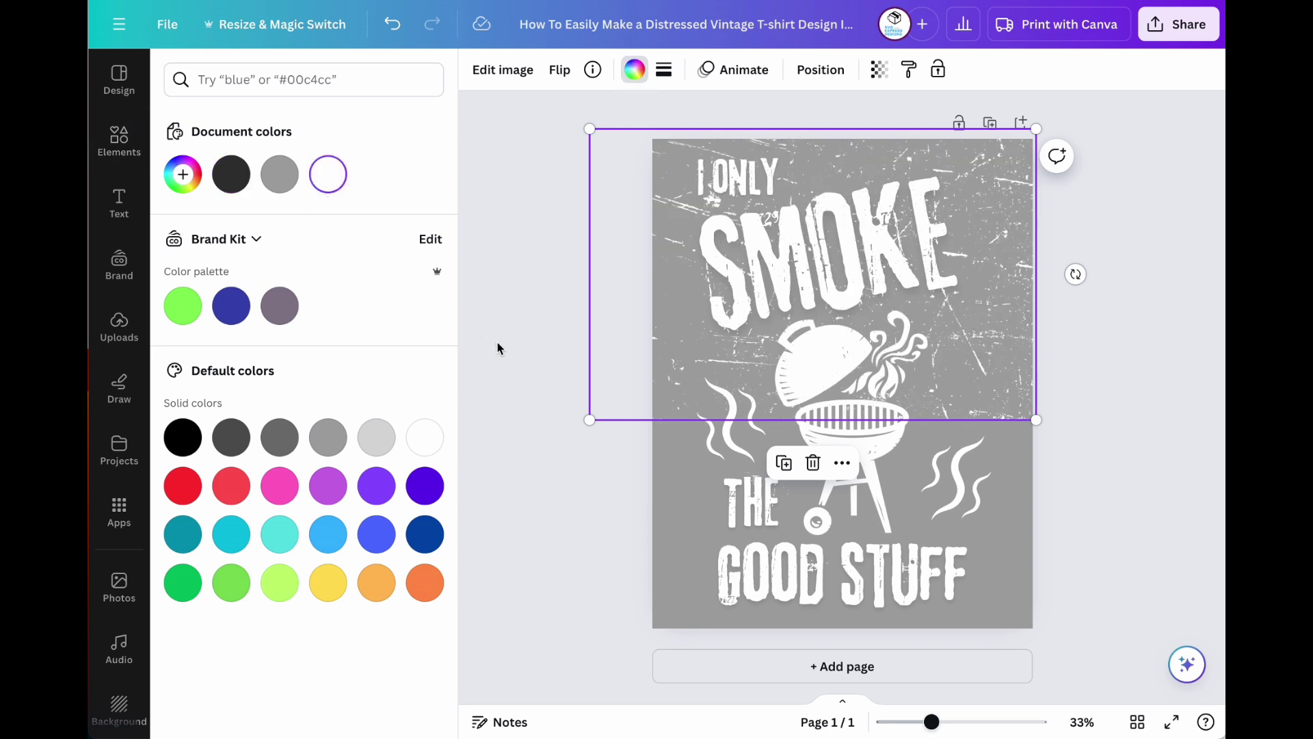